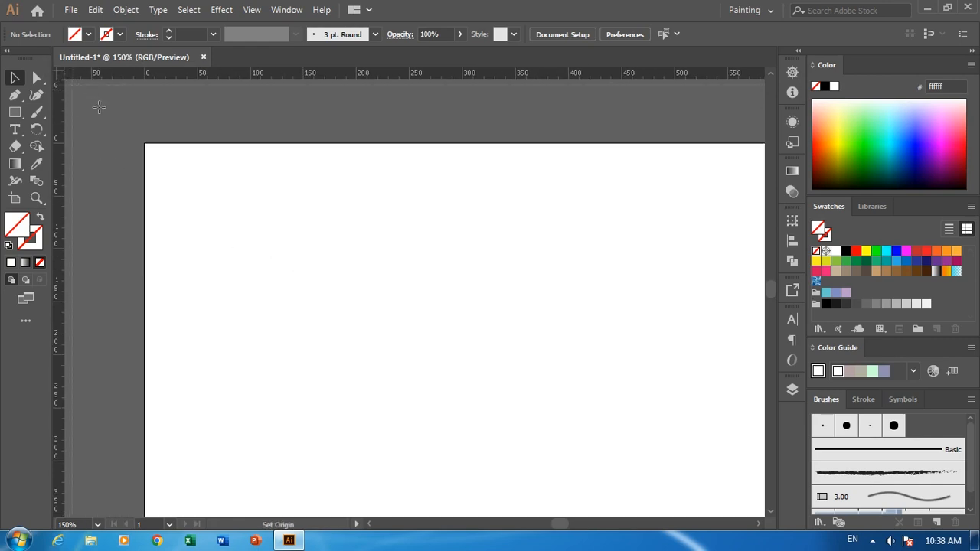
# Place vertical ruler guides at 30 px and on the artboard's left edge at 0 px.
pyautogui.hotkey('ctrl', '=')
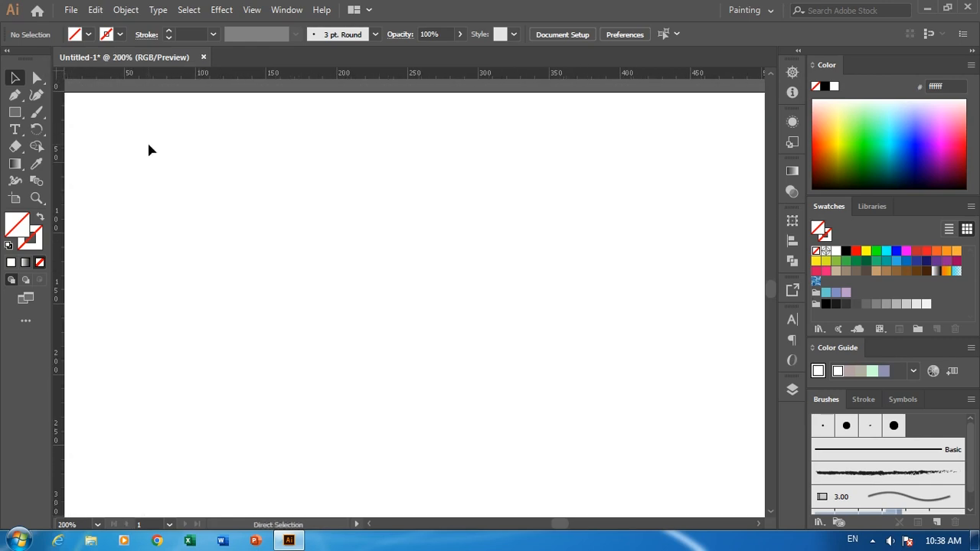
pyautogui.moveTo(140, 137); pyautogui.dragTo(310, 244)
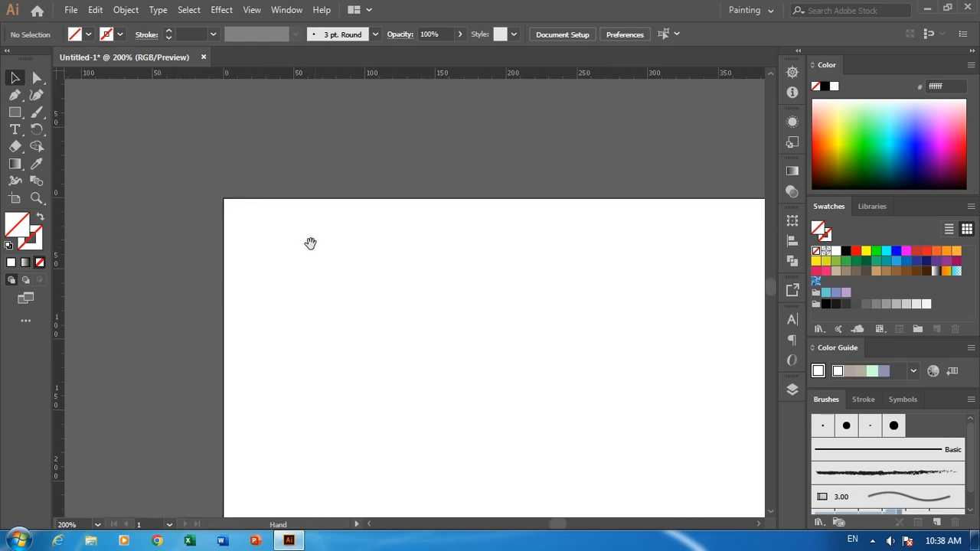
pyautogui.hotkey('ctrl', '=')
pyautogui.moveTo(130, 275); pyautogui.dragTo(140, 287)
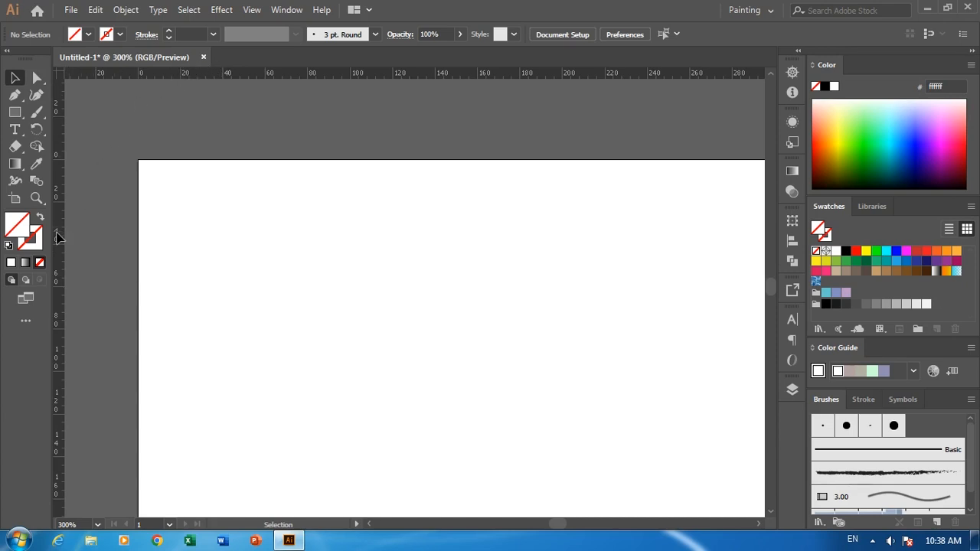
pyautogui.moveTo(56, 233); pyautogui.dragTo(201, 246)
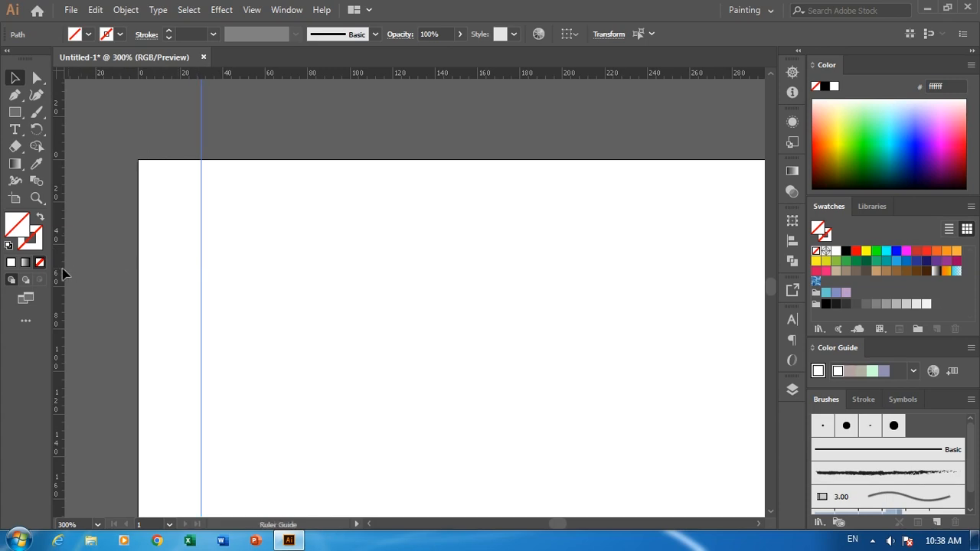
pyautogui.moveTo(111, 279); pyautogui.dragTo(138, 272)
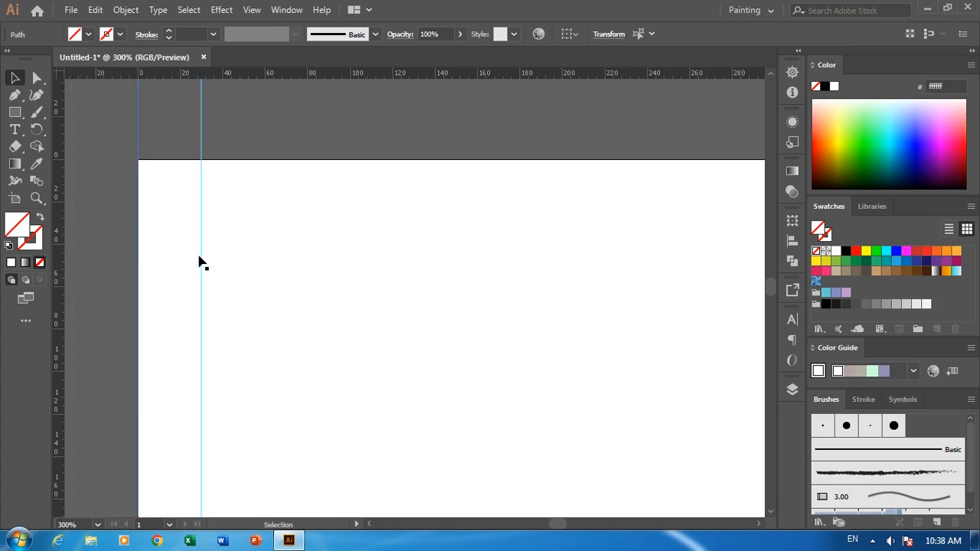
# Replace the 30 px guide with a copy of the edge guide offset 30 px, and repeat that copy across the artboard's full width.
pyautogui.moveTo(216, 247); pyautogui.dragTo(205, 306)
pyautogui.press('Delete')
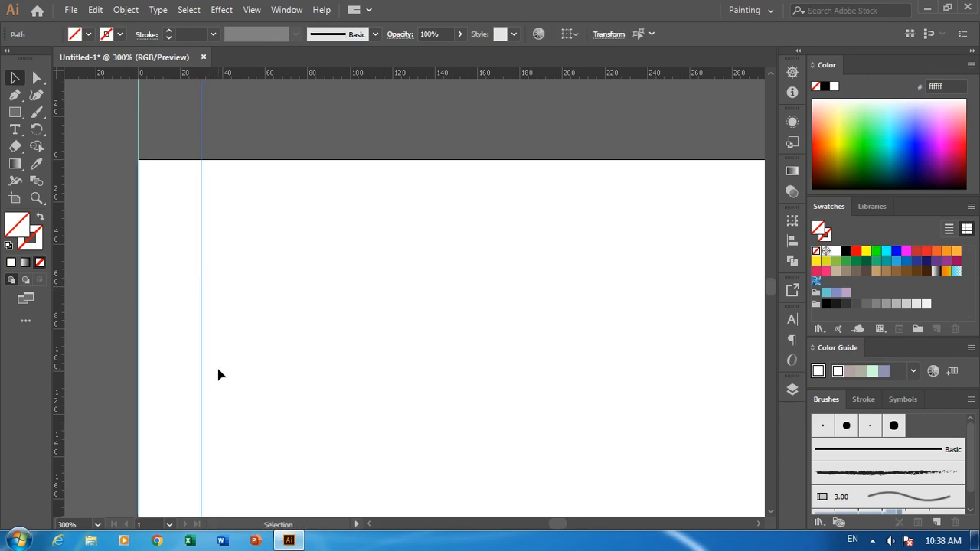
pyautogui.hotkey('ctrl', '-')
pyautogui.hotkey('ctrl', '-')
pyautogui.hotkey('ctrl', '-')
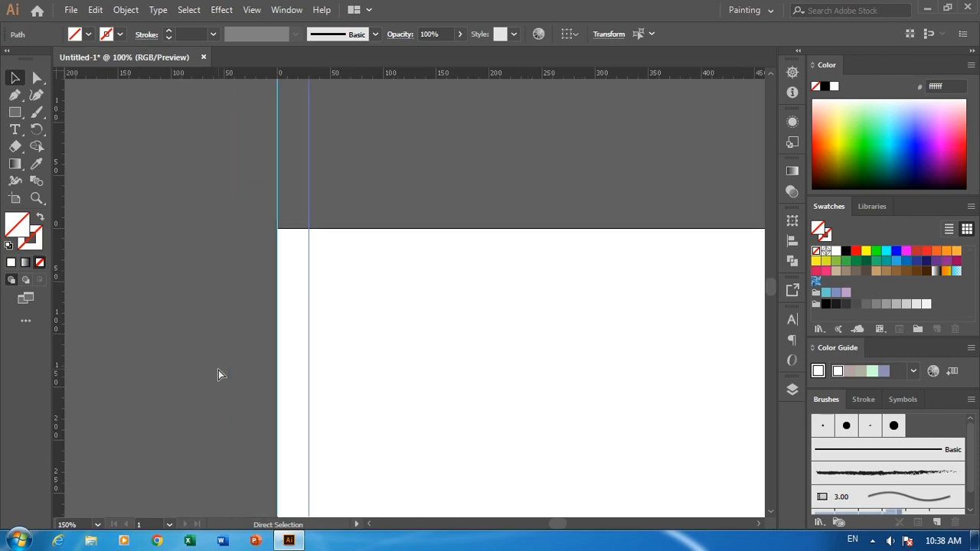
pyautogui.press('space')
pyautogui.moveTo(455, 381); pyautogui.dragTo(233, 198)
pyautogui.hotkey('ctrl', 'd')
pyautogui.hotkey('ctrl', 'd')
pyautogui.hotkey('ctrl', 'd')
pyautogui.hotkey('ctrl', 'd')
pyautogui.hotkey('ctrl', 'd')
pyautogui.hotkey('ctrl', 'd')
pyautogui.hotkey('ctrl', 'd')
pyautogui.hotkey('ctrl', 'd')
pyautogui.hotkey('ctrl', 'd')
pyautogui.hotkey('ctrl', 'd')
pyautogui.hotkey('ctrl', 'd')
pyautogui.hotkey('ctrl', 'd')
pyautogui.hotkey('ctrl', 'd')
pyautogui.hotkey('ctrl', 'd')
pyautogui.hotkey('ctrl', 'd')
pyautogui.hotkey('ctrl', 'd')
pyautogui.hotkey('ctrl', 'd')
pyautogui.hotkey('ctrl', 'd')
pyautogui.hotkey('ctrl', 'd')
pyautogui.hotkey('ctrl', 'd')
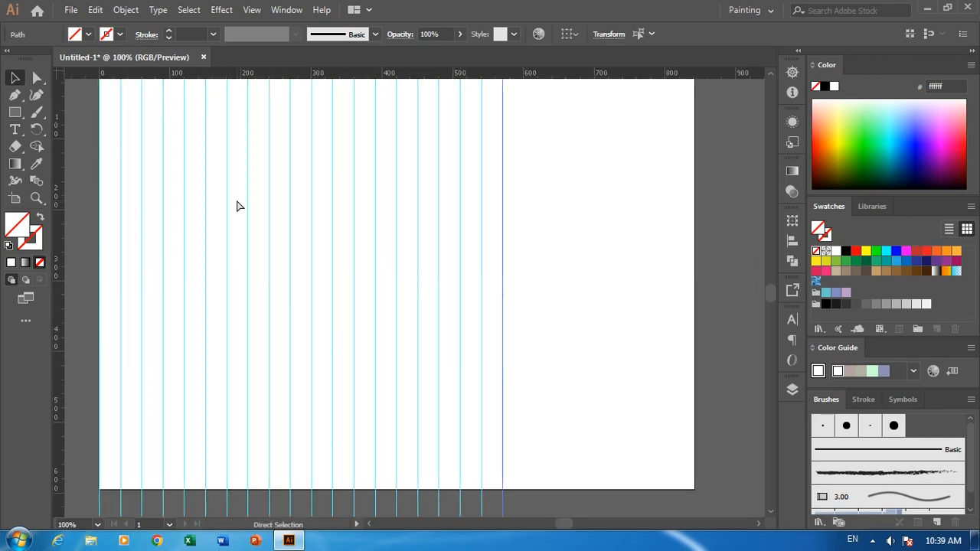
pyautogui.hotkey('ctrl', 'd')
pyautogui.hotkey('ctrl', 'd')
pyautogui.hotkey('ctrl', 'd')
pyautogui.hotkey('ctrl', 'd')
pyautogui.hotkey('ctrl', 'd')
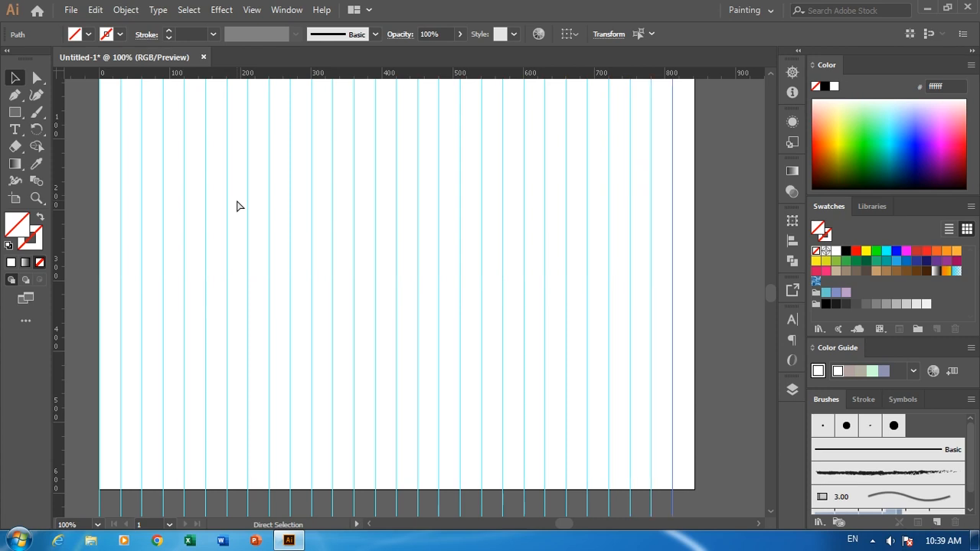
pyautogui.hotkey('ctrl', 'd')
# Select all the vertical guides and make a copy of them rotated by -60°.
pyautogui.hotkey('ctrl', '-')
pyautogui.hotkey('ctrl', '-')
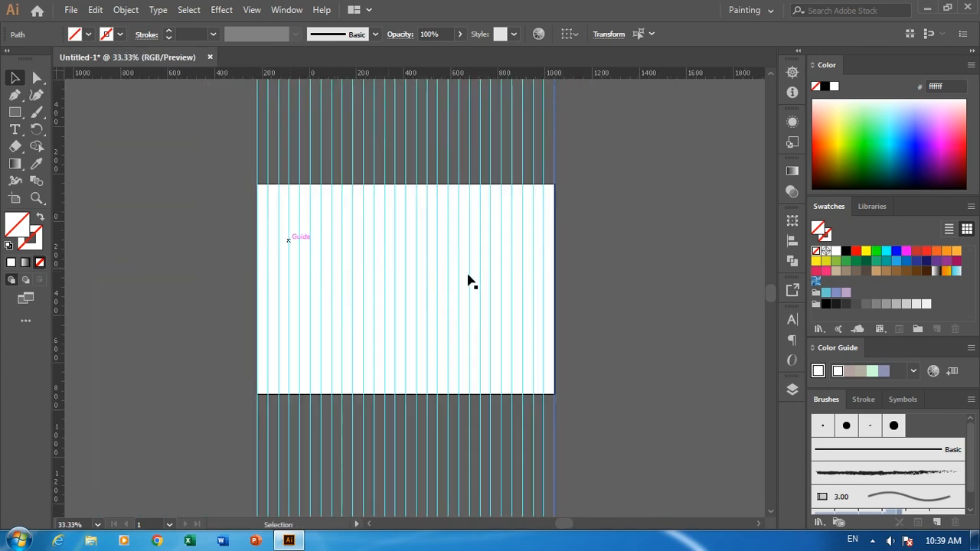
pyautogui.hotkey('ctrl', '-')
pyautogui.moveTo(597, 305); pyautogui.dragTo(285, 410)
pyautogui.doubleClick(38, 128)
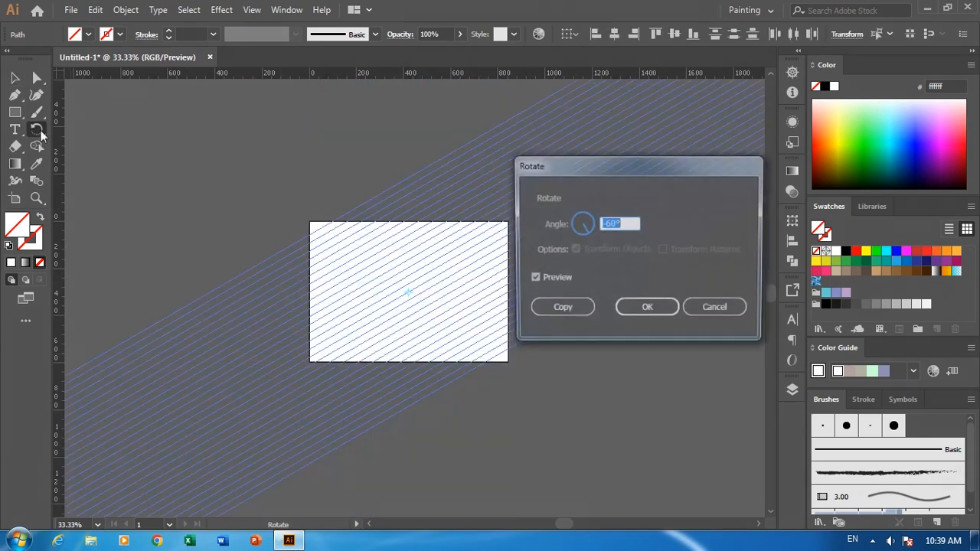
pyautogui.click(572, 311)
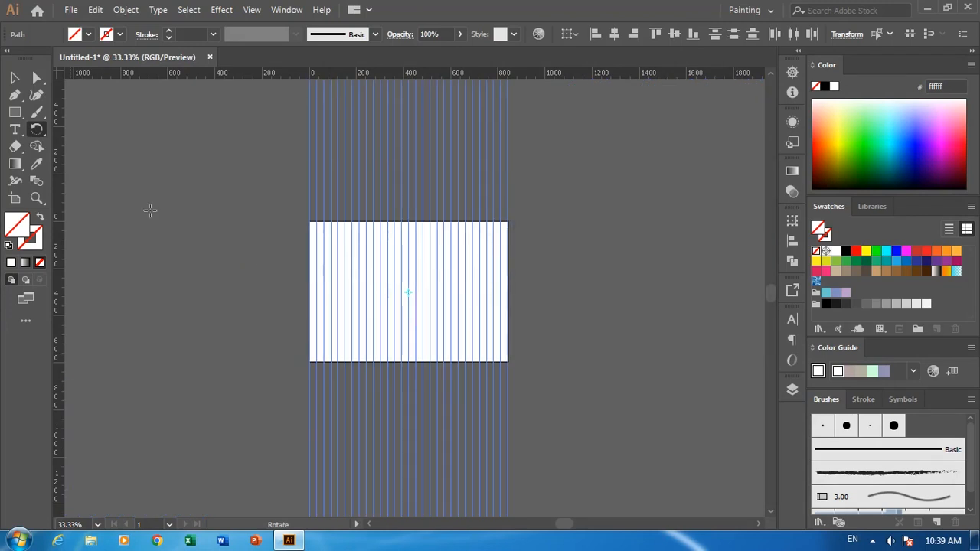
# Select the vertical guides again and make a second copy of them rotated by 60°.
pyautogui.click(15, 77)
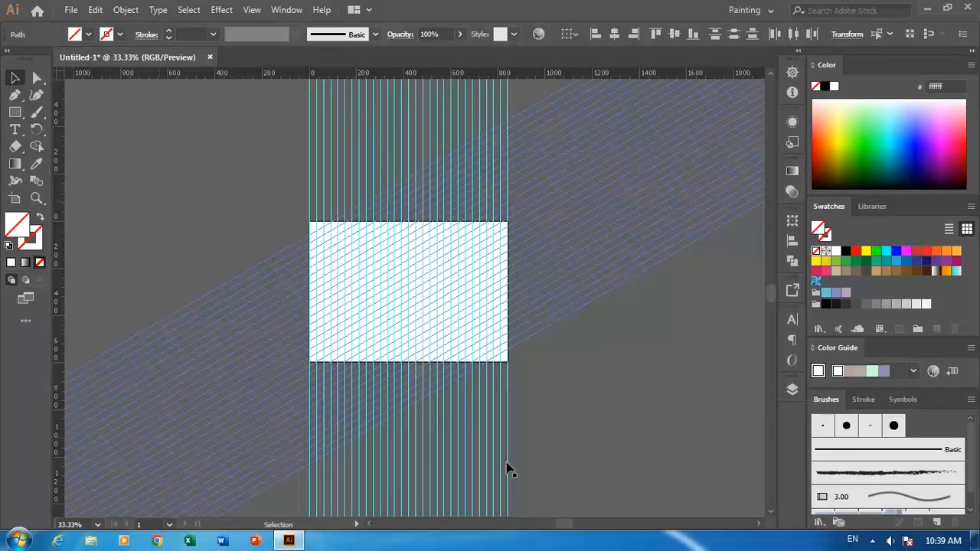
pyautogui.click(303, 509)
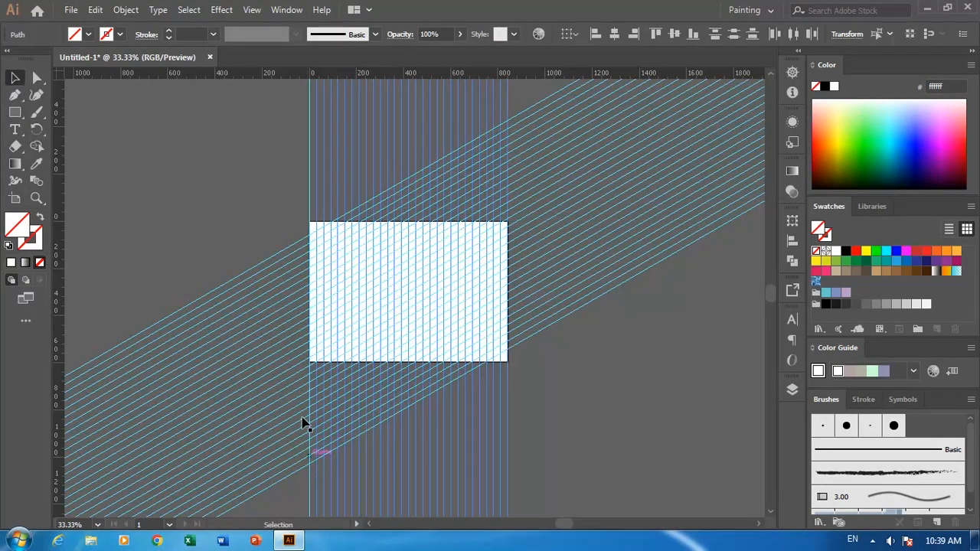
pyautogui.doubleClick(36, 129)
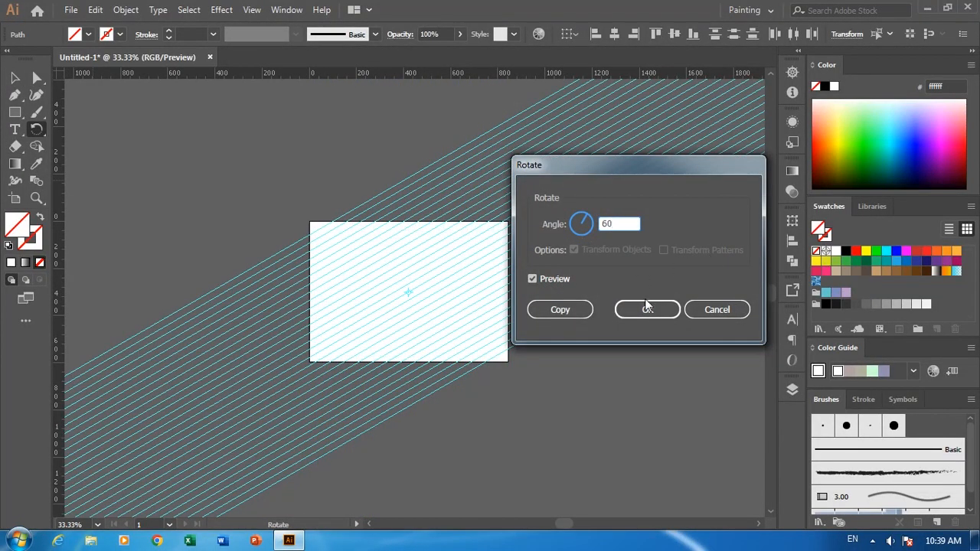
pyautogui.click(567, 313)
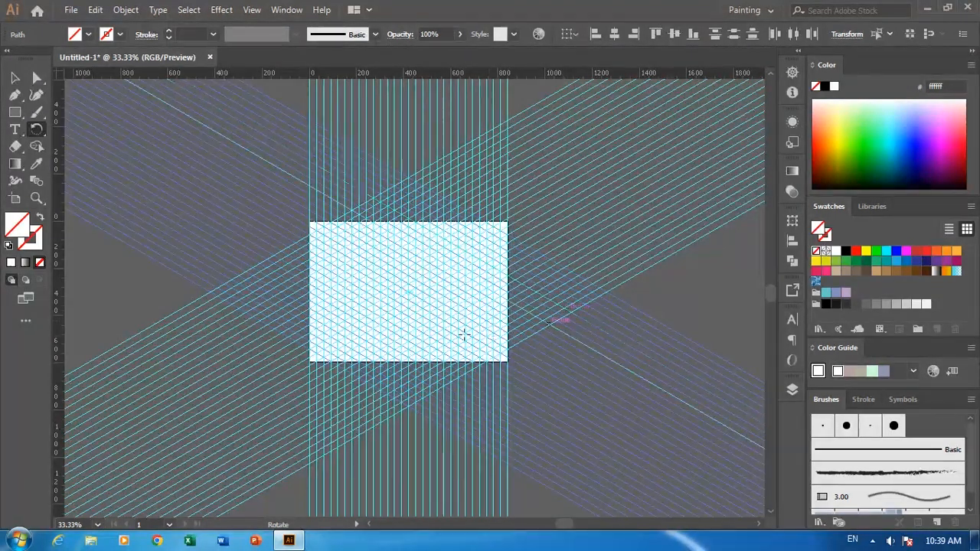
pyautogui.click(10, 79)
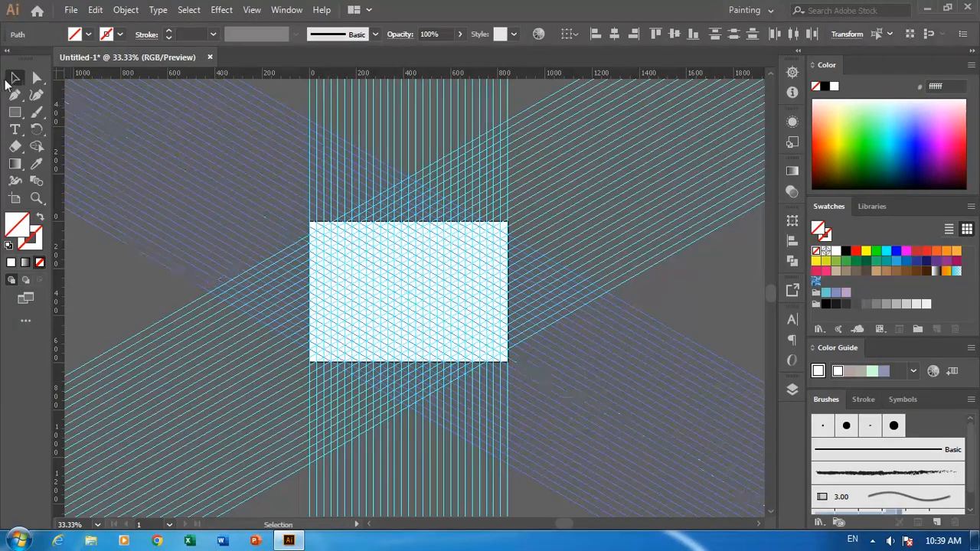
# Select all three sets of guides and lock the guides.
pyautogui.hotkey('ctrl', '+')
pyautogui.hotkey('ctrl', '+')
pyautogui.hotkey('ctrl', '+')
pyautogui.hotkey('ctrl', '-')
pyautogui.hotkey('ctrl', '-')
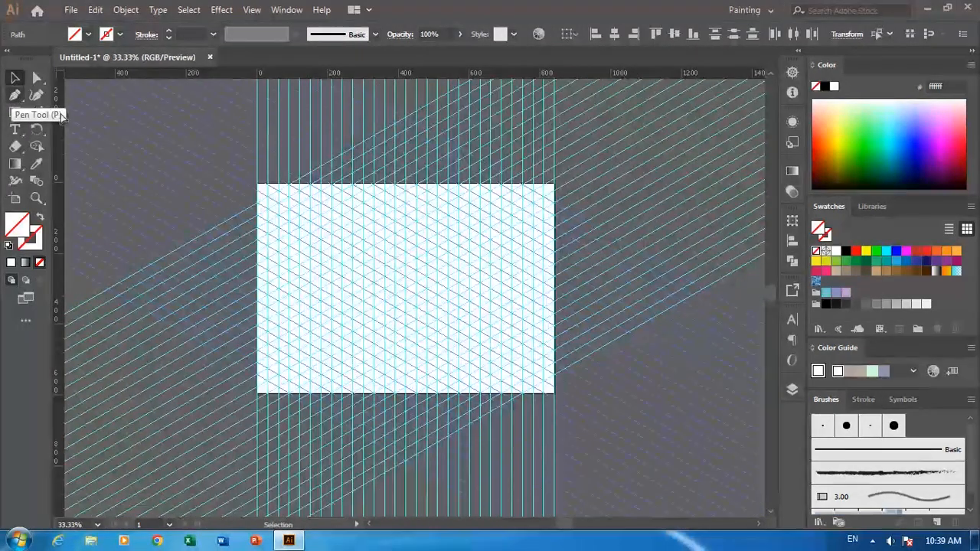
pyautogui.hotkey('ctrl', '-')
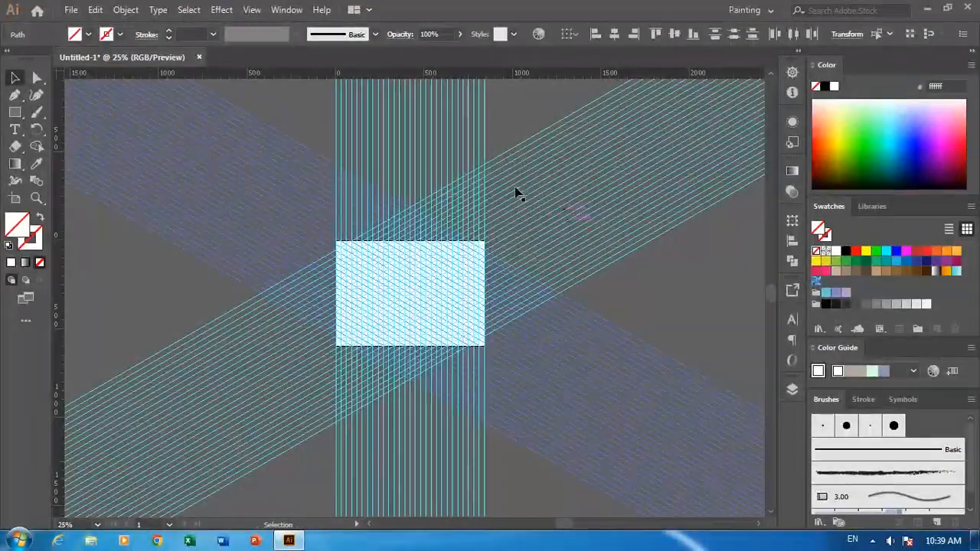
pyautogui.click(504, 190)
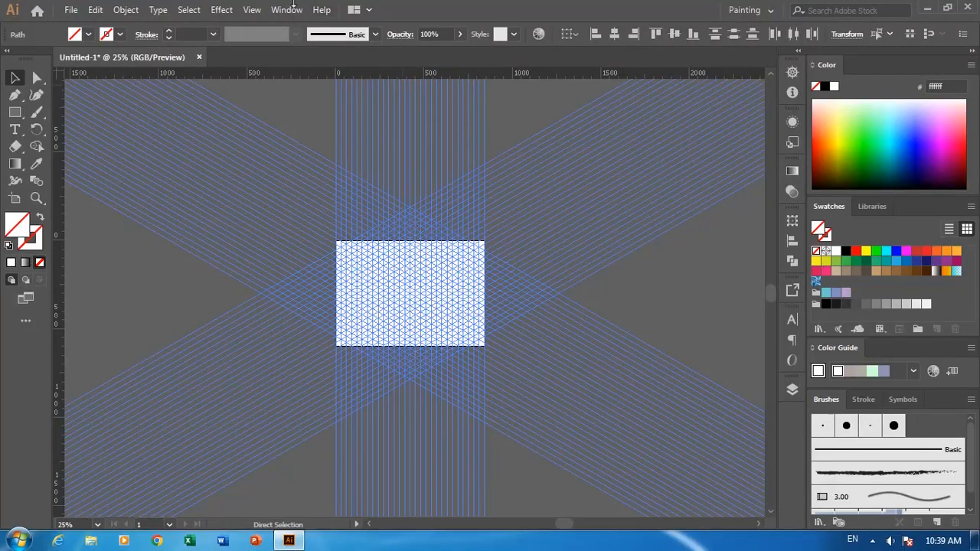
pyautogui.click(254, 10)
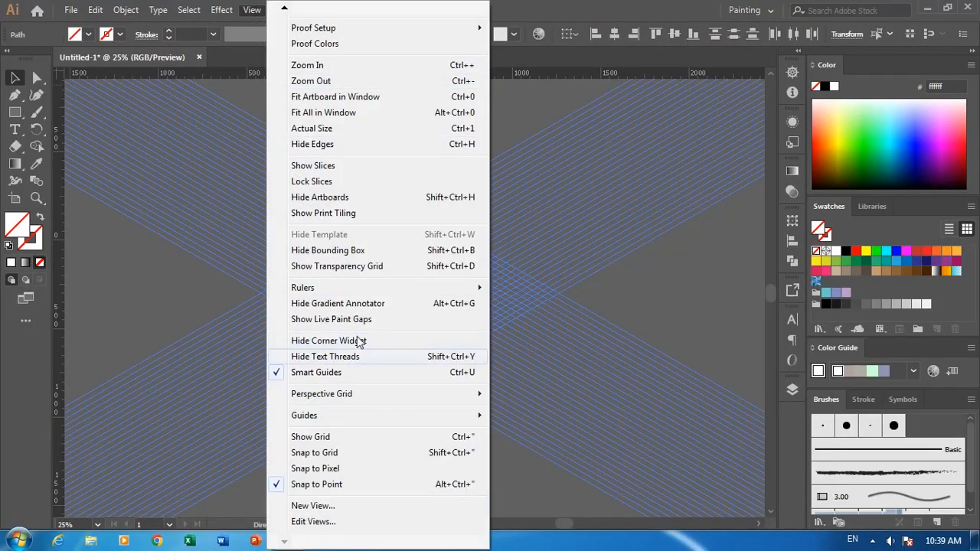
pyautogui.moveTo(352, 418)
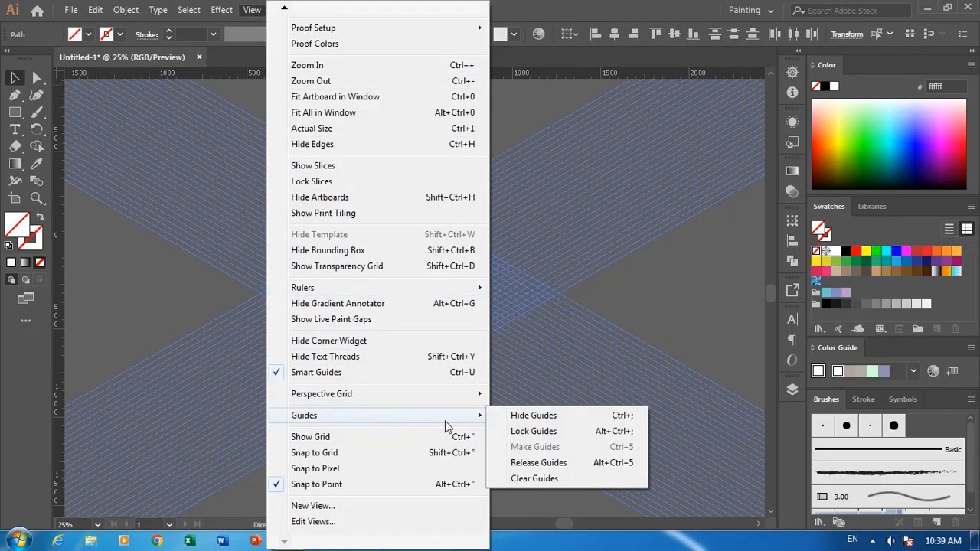
pyautogui.click(524, 432)
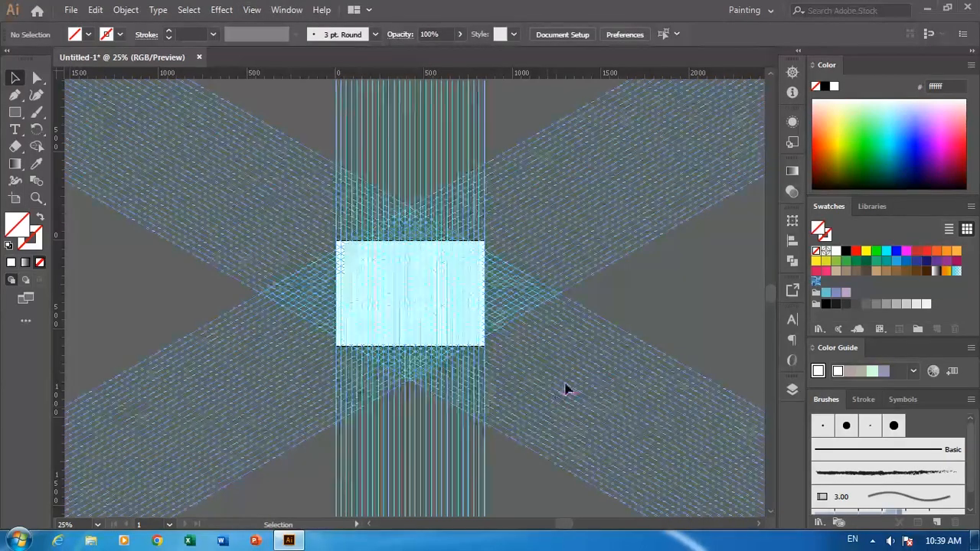
# Add a new layer, Layer 2, above the guide layer and lock Layer 1.
pyautogui.hotkey('ctrl', '1')
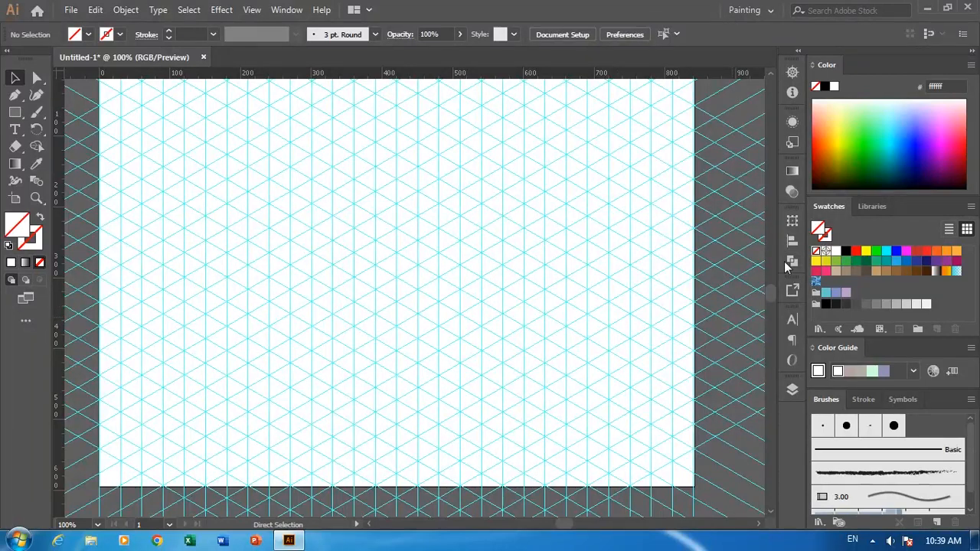
pyautogui.click(792, 390)
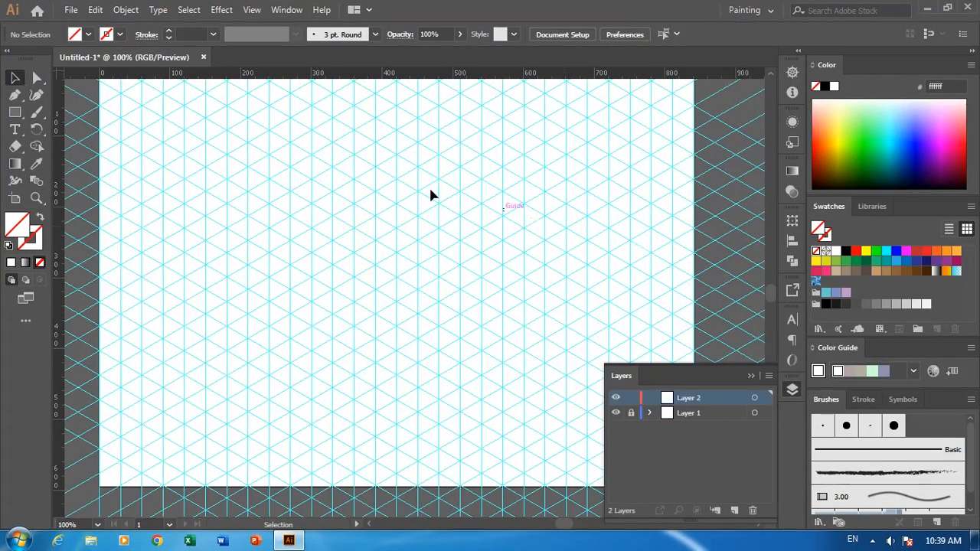
# With the Pen tool, start a path on the grid at X 420 px and draw its right-hand part through corners at X 570 and 510 px.
pyautogui.moveTo(429, 202); pyautogui.dragTo(442, 258)
pyautogui.moveTo(17, 96); pyautogui.dragTo(55, 98)
pyautogui.moveTo(343, 269); pyautogui.dragTo(367, 177)
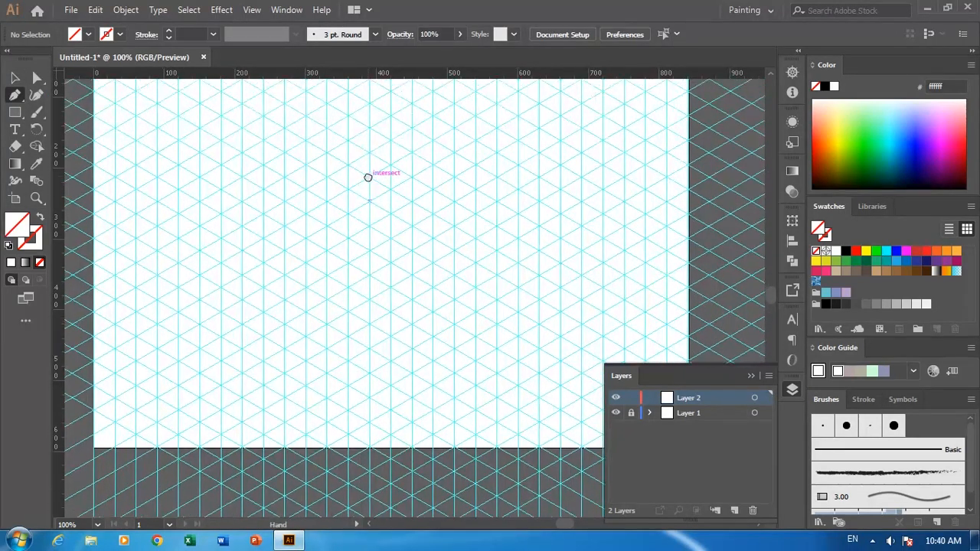
pyautogui.click(369, 180)
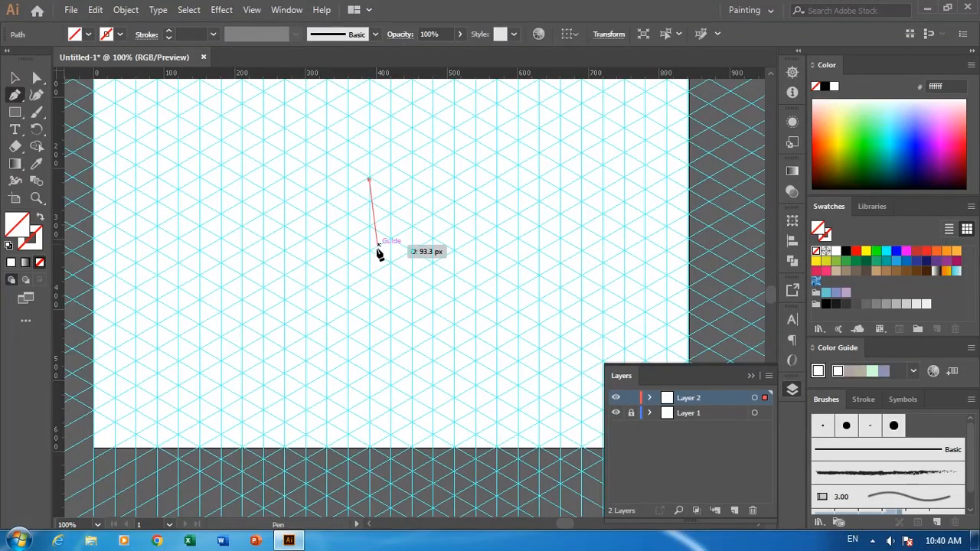
pyautogui.hotkey('ctrl', 'z')
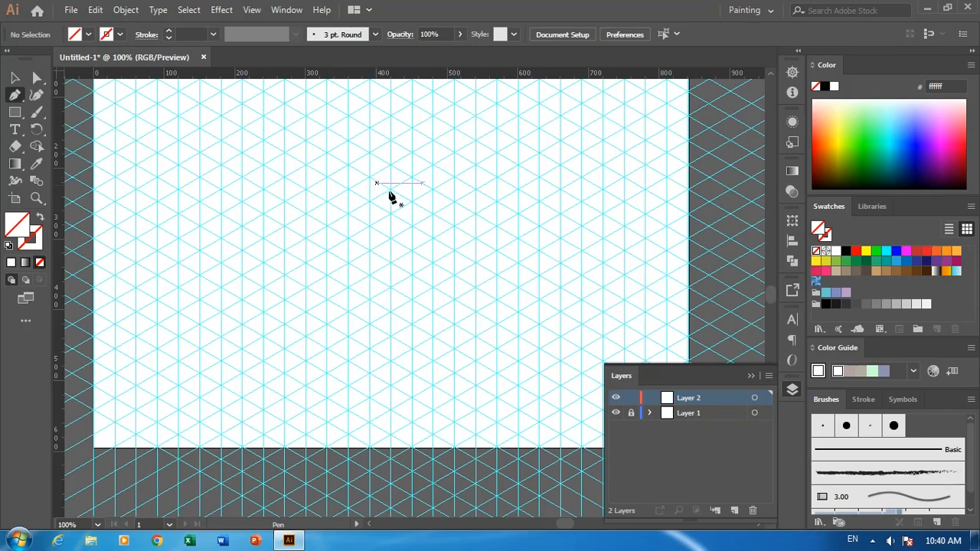
pyautogui.click(390, 189)
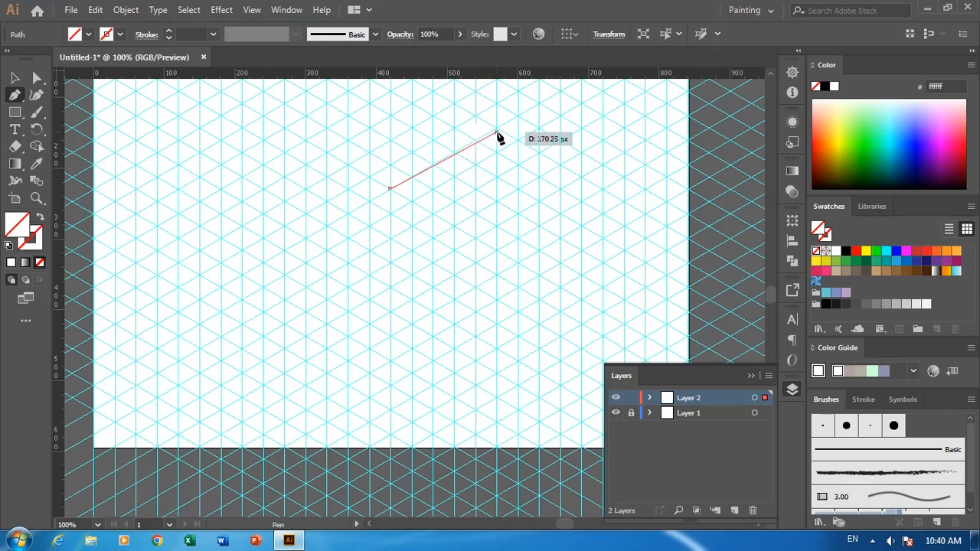
pyautogui.click(496, 129)
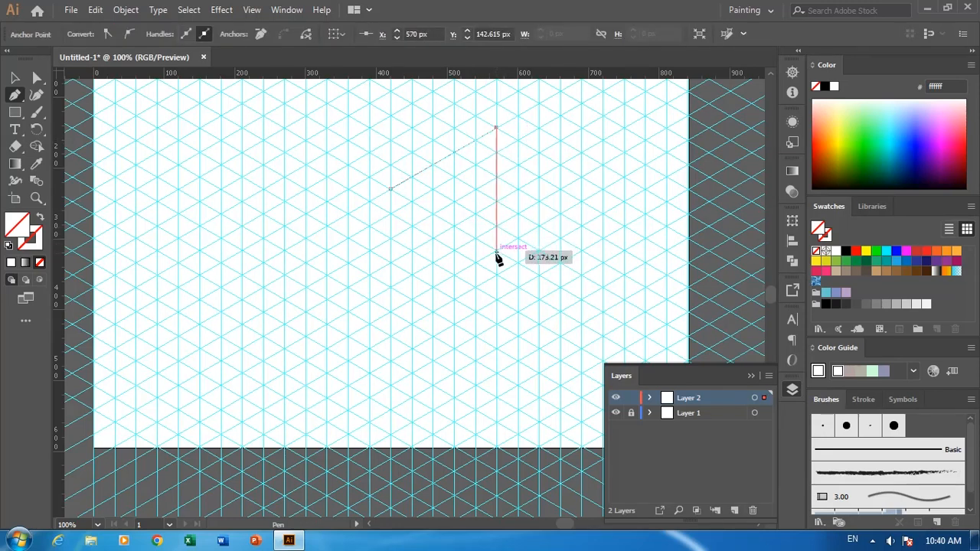
pyautogui.click(496, 256)
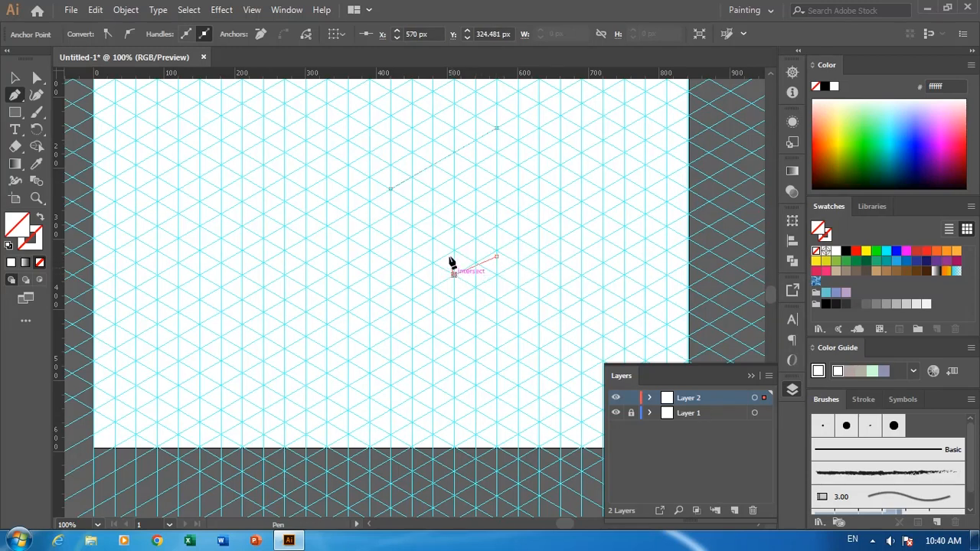
pyautogui.click(453, 272)
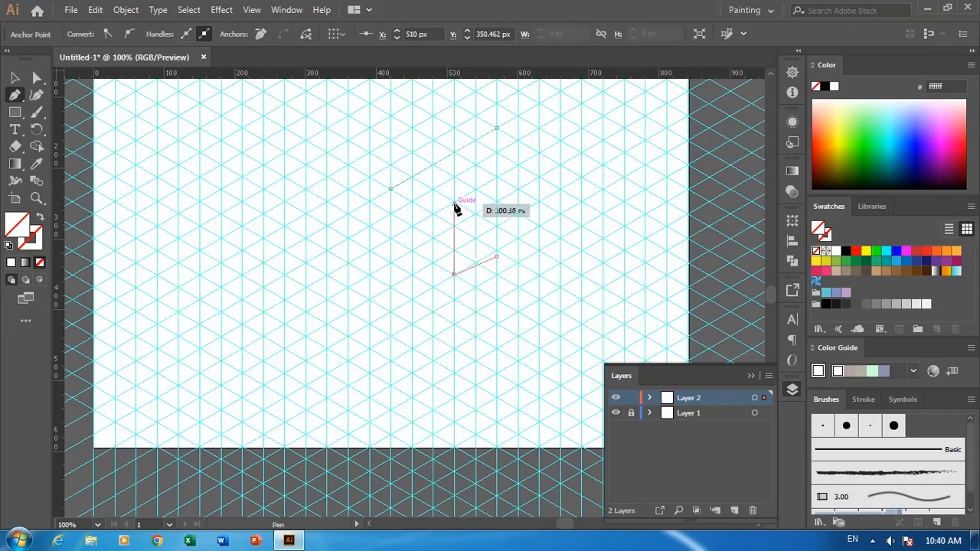
pyautogui.press('Escape')
# Continue the path through the central notch and the left leg at X 330 and 270 px, and close it at the starting point.
pyautogui.click(391, 236)
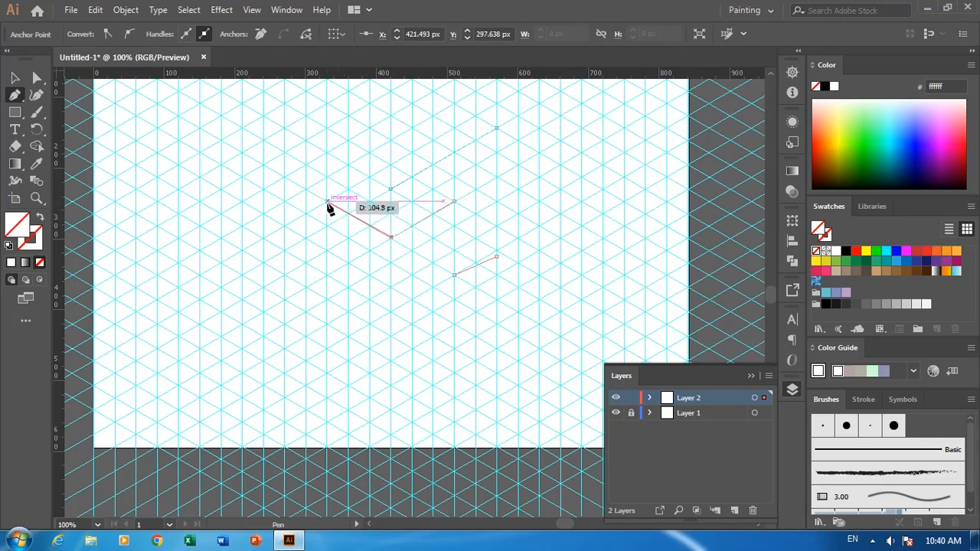
pyautogui.click(326, 202)
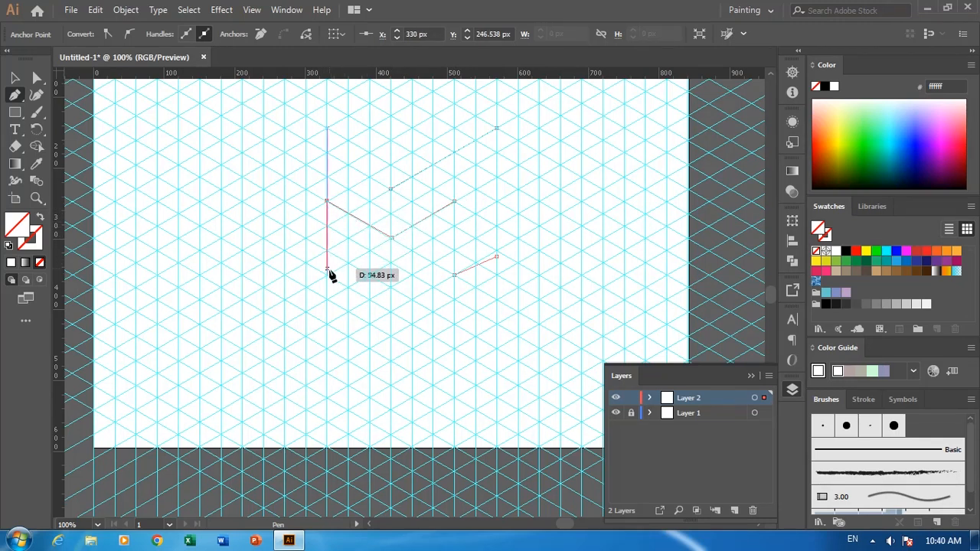
pyautogui.click(328, 274)
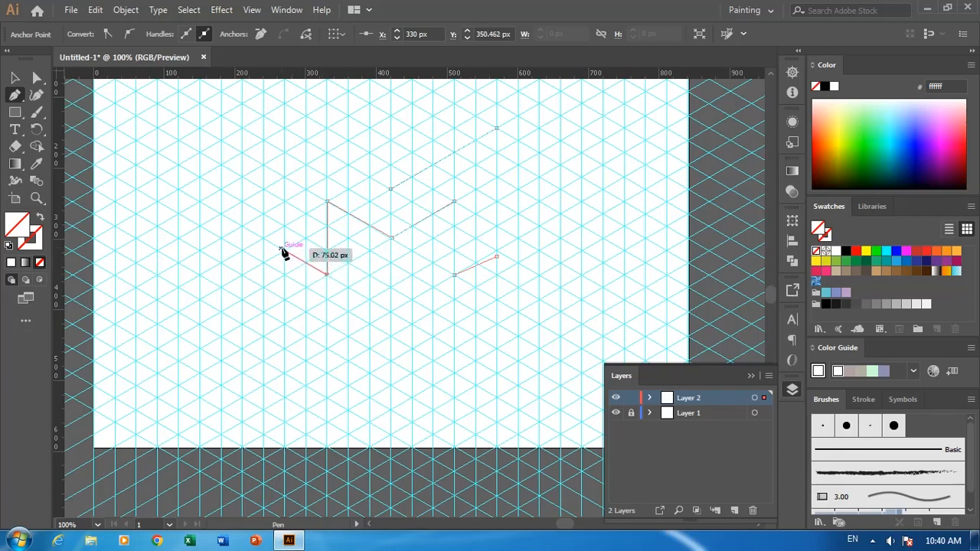
pyautogui.click(284, 251)
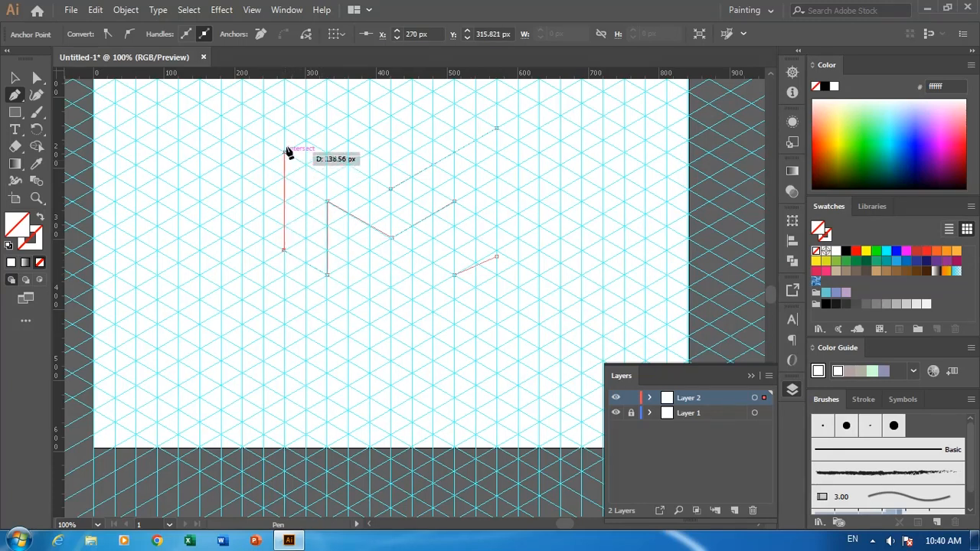
pyautogui.click(284, 128)
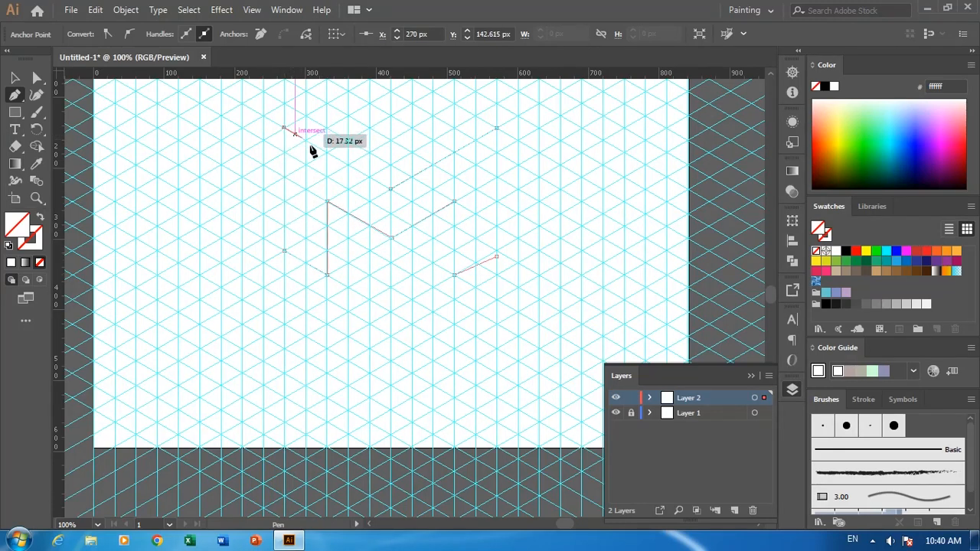
pyautogui.click(391, 188)
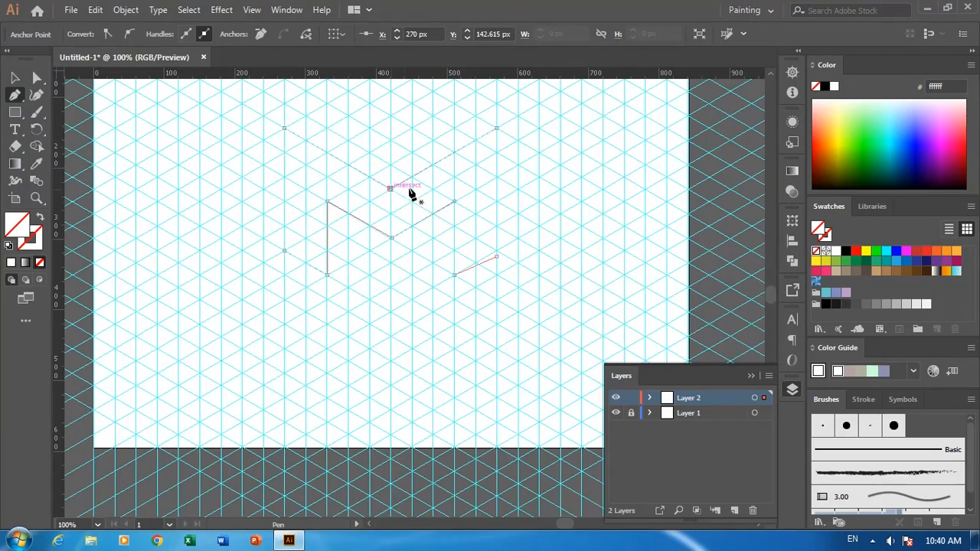
# Draw a closed V-shaped chevron about 180 px wide above the large shape, following the grid from X 330 to 510 px.
pyautogui.moveTo(444, 167); pyautogui.dragTo(455, 217)
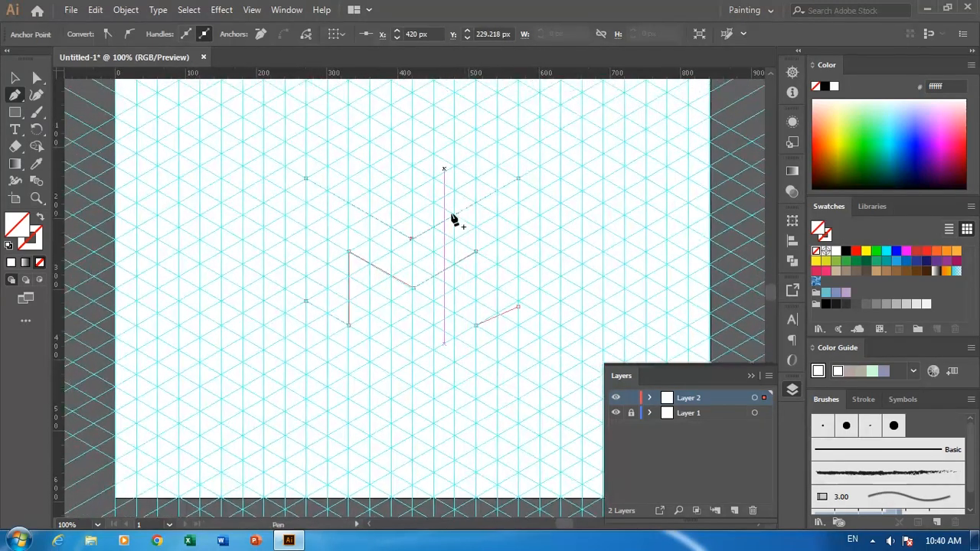
pyautogui.click(412, 215)
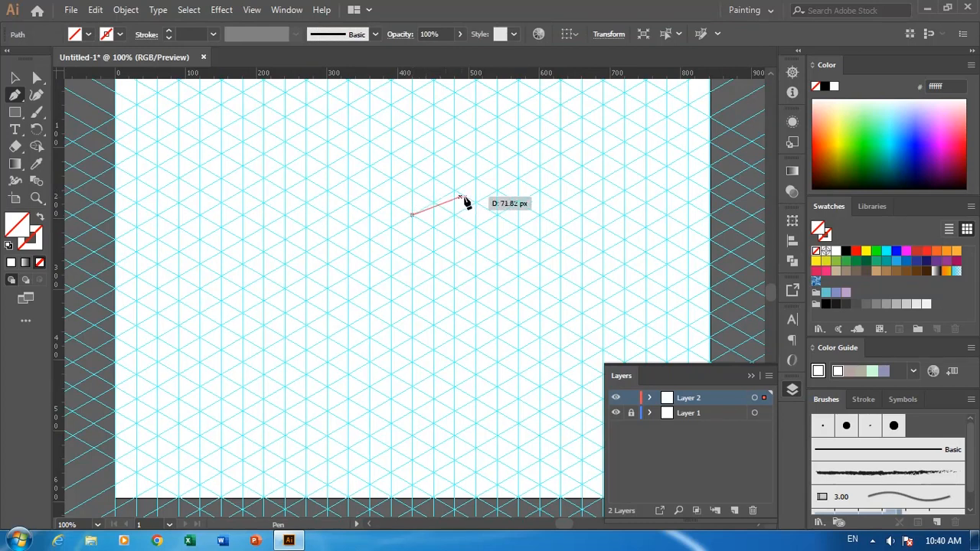
pyautogui.click(475, 179)
pyautogui.click(475, 130)
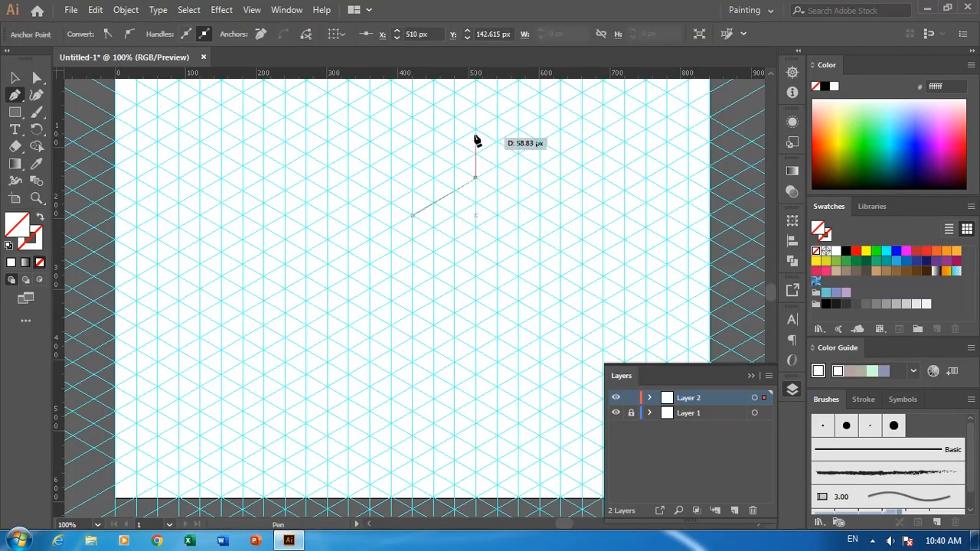
pyautogui.click(411, 165)
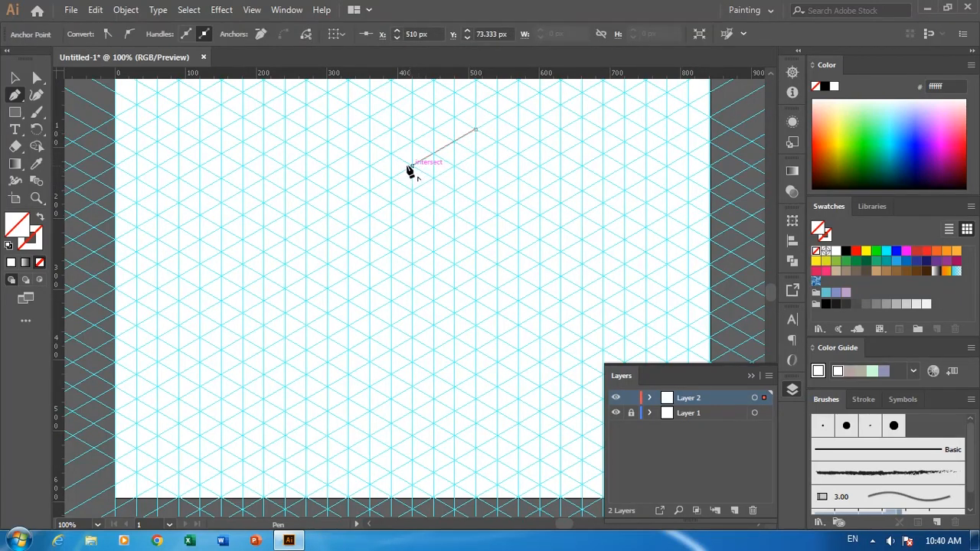
pyautogui.click(348, 129)
pyautogui.click(348, 176)
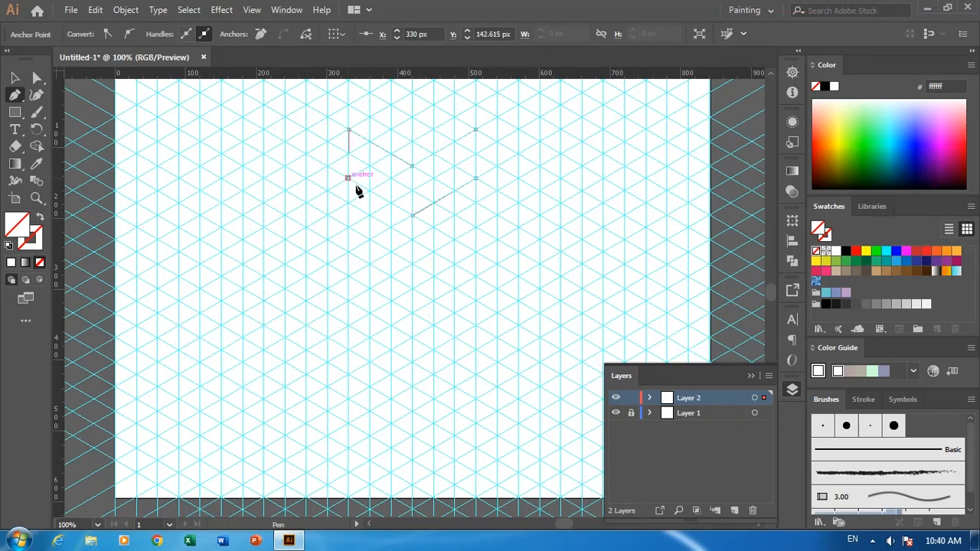
pyautogui.click(412, 217)
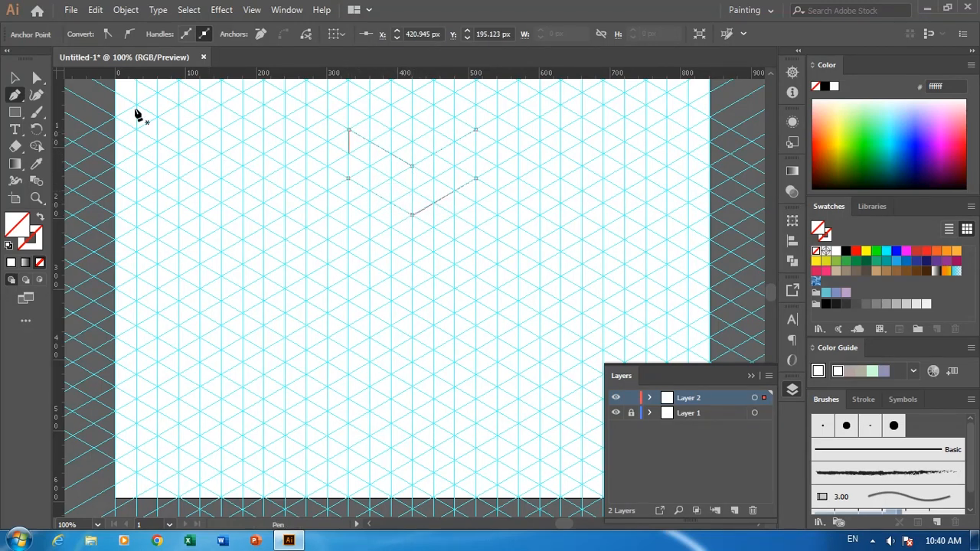
# Select both paths, apply the default black 1 pt stroke and remove their fill.
pyautogui.click(17, 78)
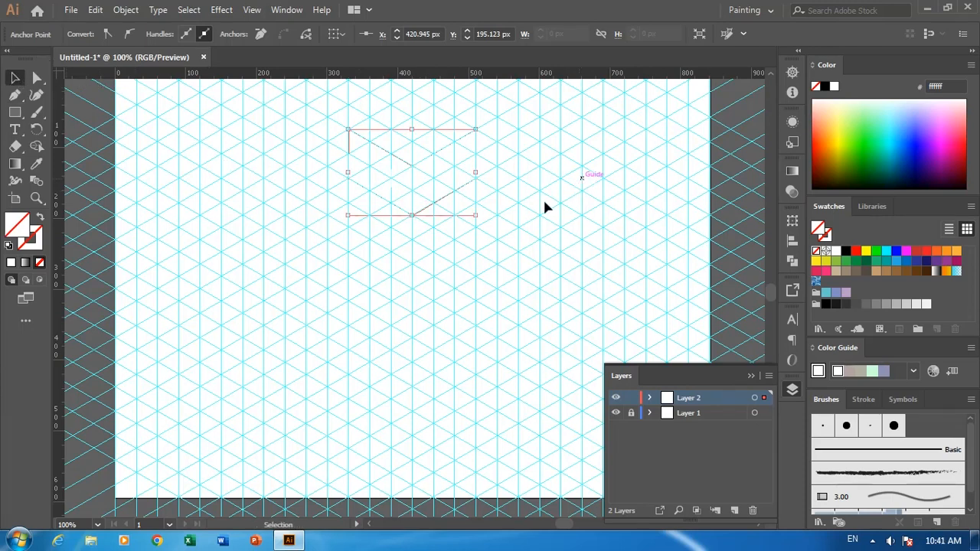
pyautogui.moveTo(574, 184); pyautogui.dragTo(356, 314)
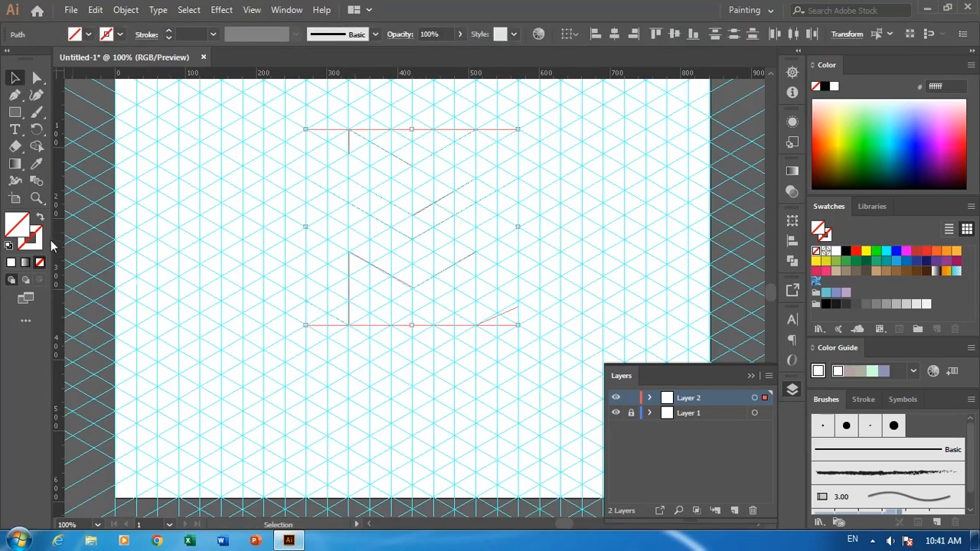
pyautogui.click(10, 246)
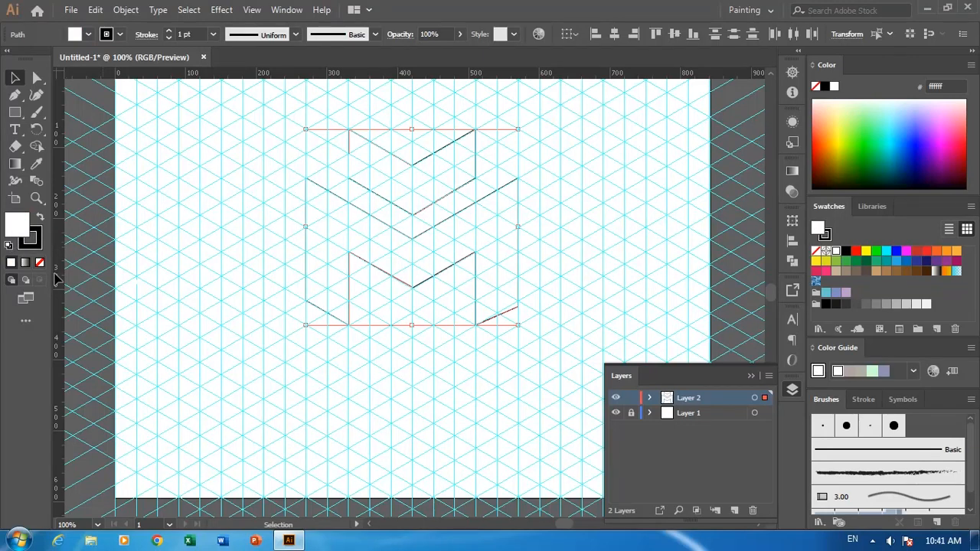
pyautogui.click(40, 262)
pyautogui.click(198, 314)
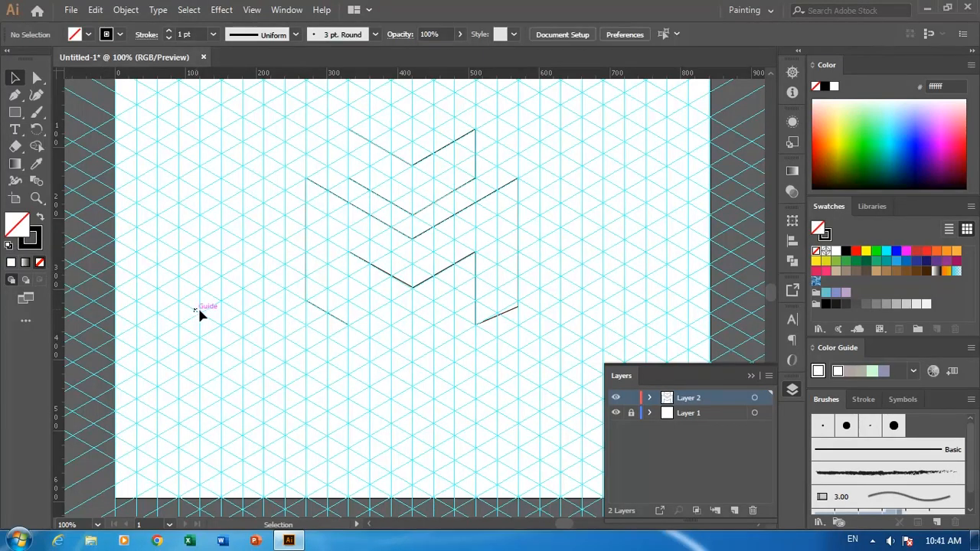
# Select the three upper anchor points of the chevron and nudge them down 33 px to make the band thinner.
pyautogui.moveTo(292, 340); pyautogui.dragTo(274, 323)
pyautogui.hotkey('ctrl', '=')
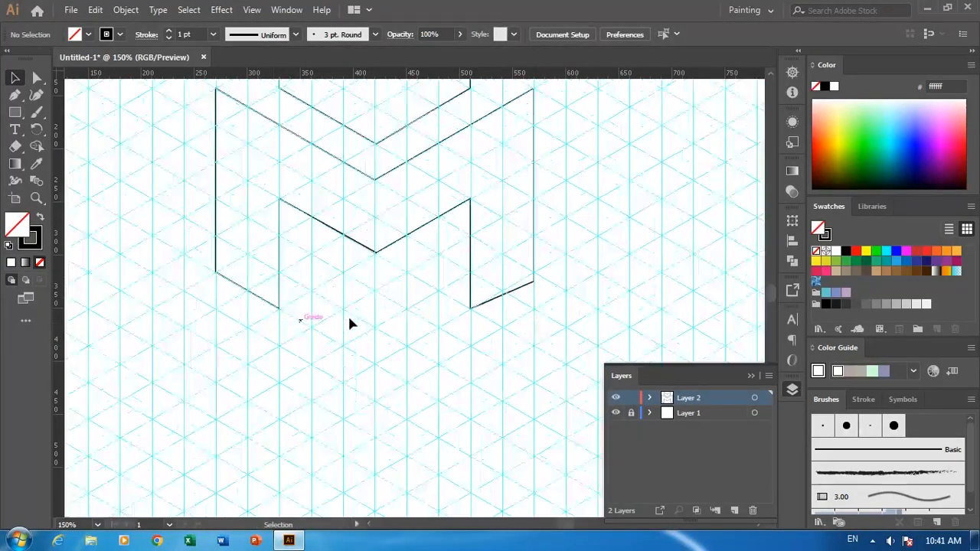
pyautogui.moveTo(412, 361); pyautogui.dragTo(444, 498)
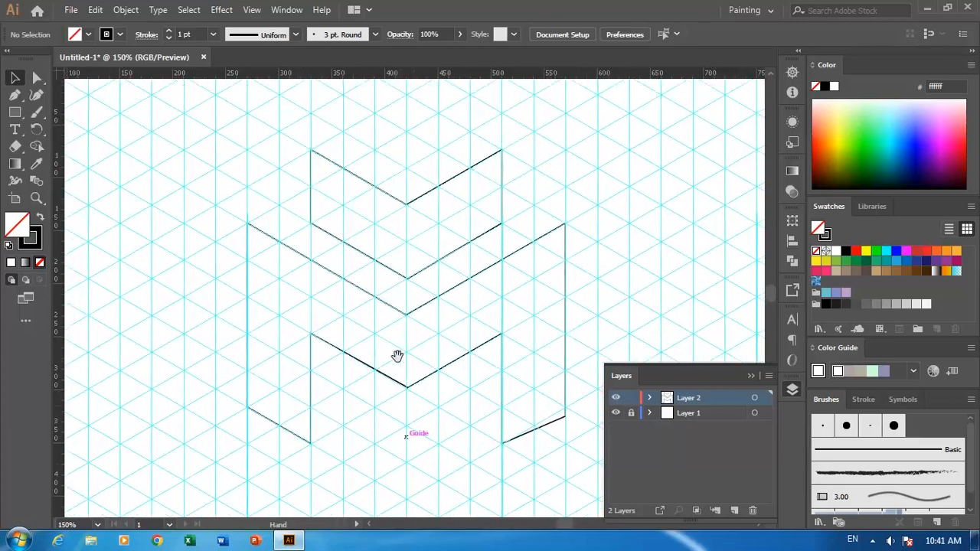
pyautogui.press('a')
pyautogui.click(405, 281)
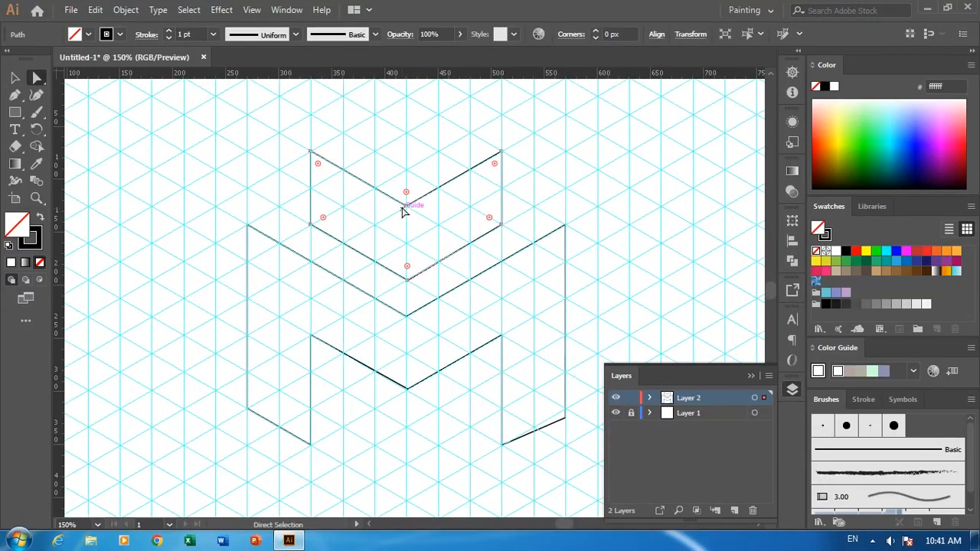
pyautogui.click(405, 205)
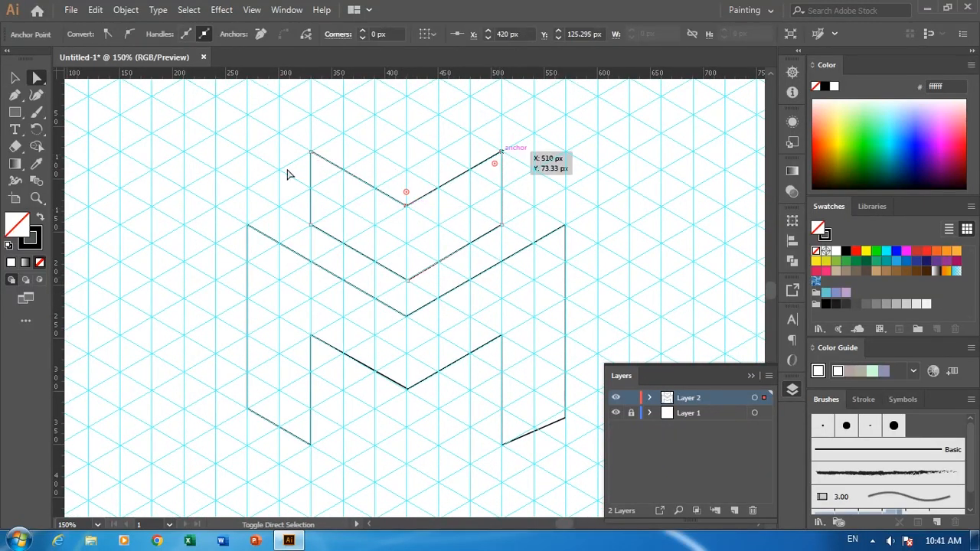
pyautogui.keyDown('shift'); pyautogui.click(311, 151); pyautogui.keyUp('shift')
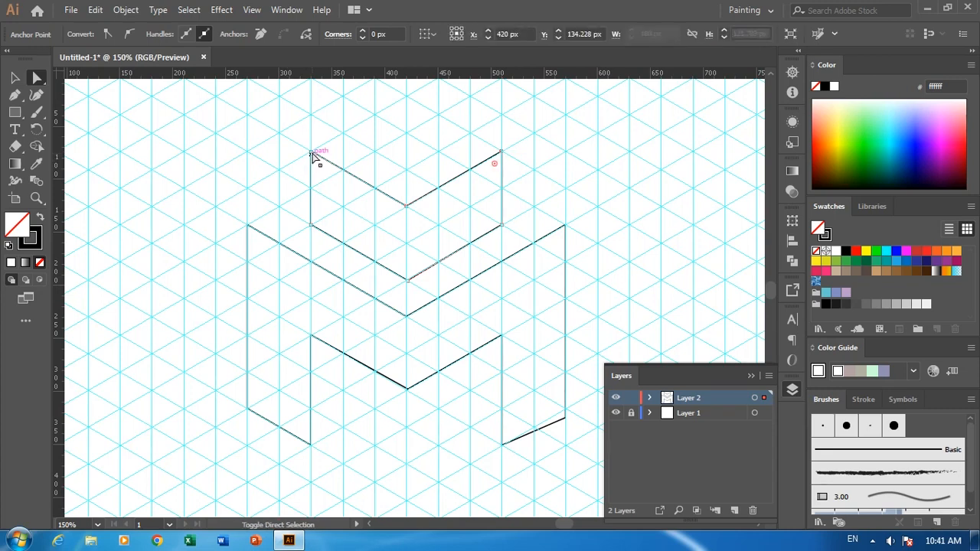
pyautogui.keyDown('shift'); pyautogui.click(407, 206); pyautogui.keyUp('shift')
pyautogui.hotkey('shift', 'Down')
pyautogui.hotkey('shift', 'Down')
pyautogui.hotkey('shift', 'Down')
pyautogui.press('Down')
pyautogui.press('Down')
pyautogui.press('Down')
pyautogui.press('Down')
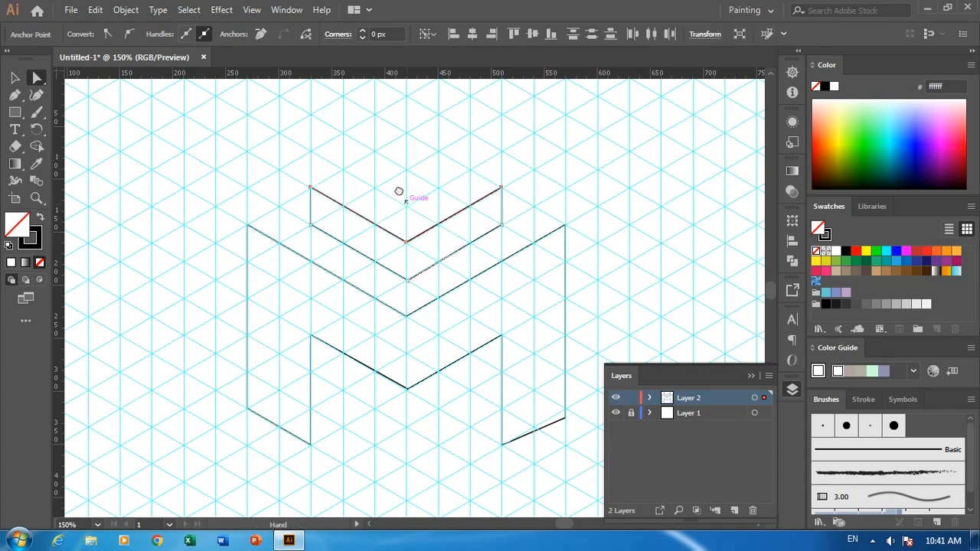
# Move the whole chevron down about 9 px, closer to the top edge of the large shape.
pyautogui.moveTo(223, 206); pyautogui.dragTo(194, 160)
pyautogui.click(14, 78)
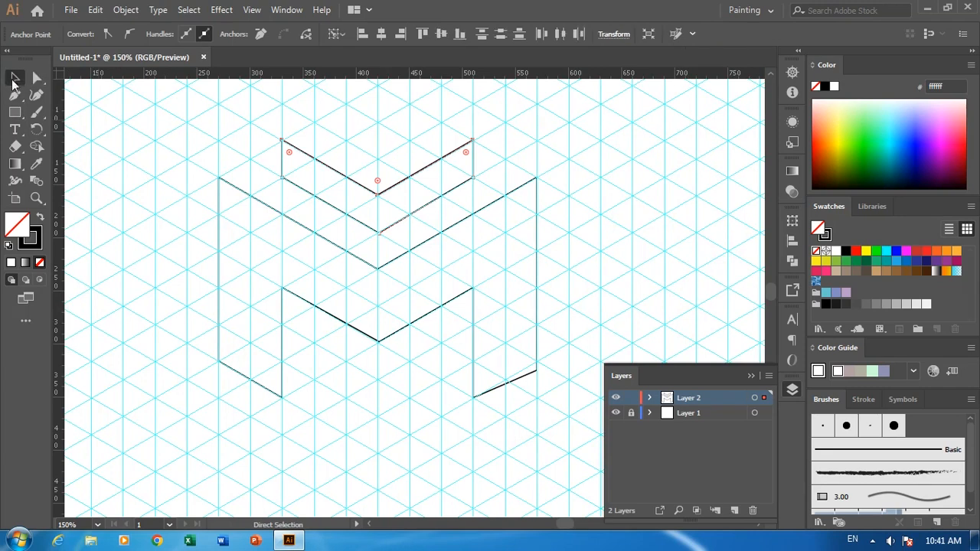
pyautogui.moveTo(176, 150); pyautogui.dragTo(182, 127)
pyautogui.click(300, 185)
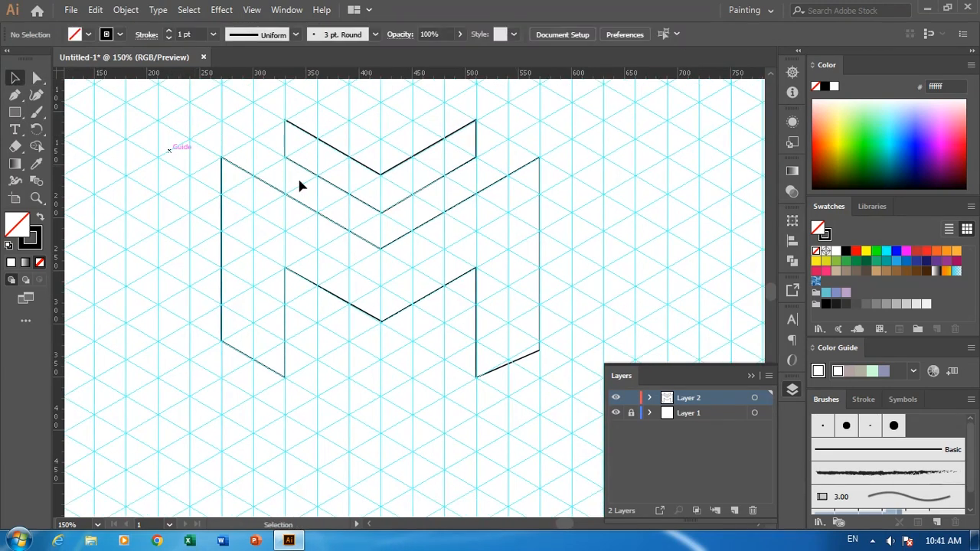
pyautogui.moveTo(384, 218); pyautogui.dragTo(481, 175)
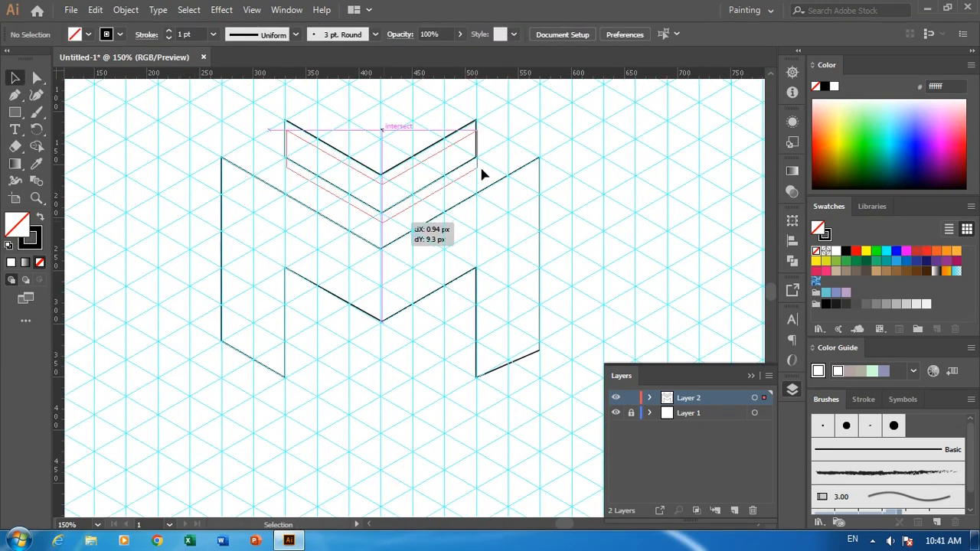
pyautogui.click(541, 143)
pyautogui.moveTo(540, 143); pyautogui.dragTo(552, 120)
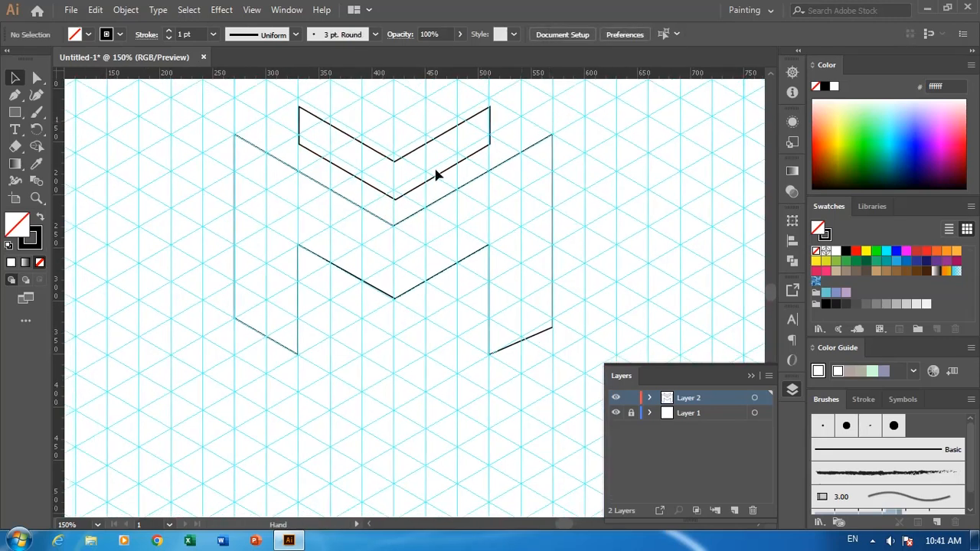
# Duplicate the chevron and place the copy inside the large shape's lower notch, with its top edge along the notch's V edge.
pyautogui.click(394, 198)
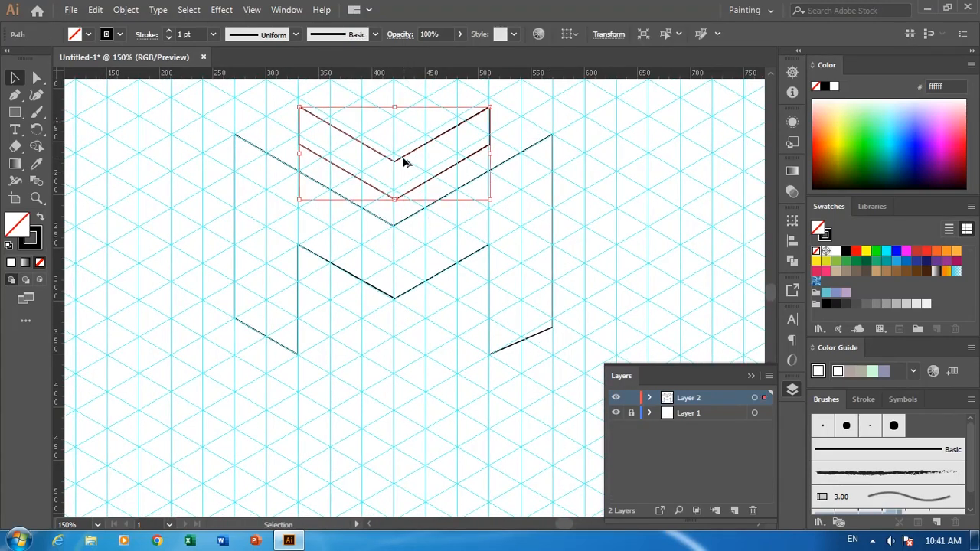
pyautogui.moveTo(404, 162); pyautogui.dragTo(452, 293)
pyautogui.press('a')
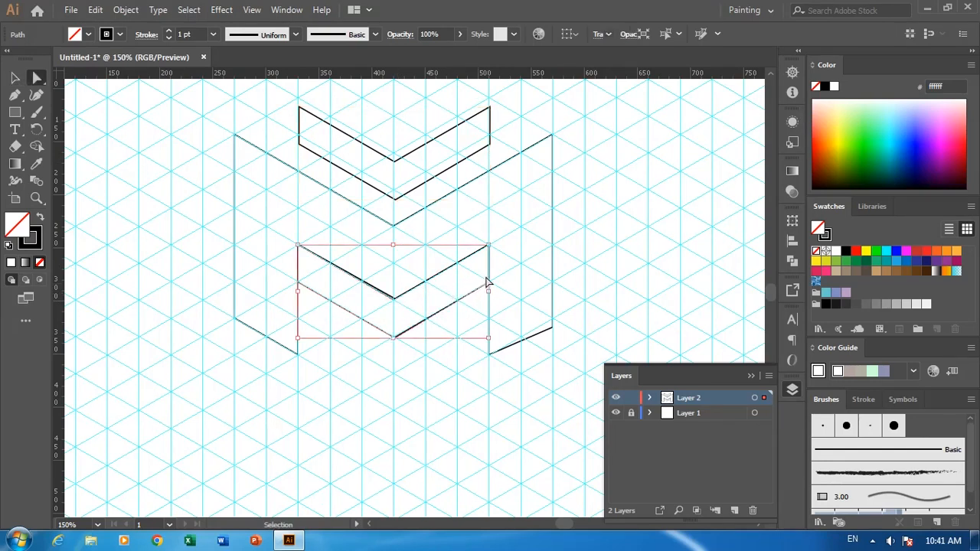
# Pull the right end anchors of the lower chevron copy about 30 px inward and move the whole chevron down 20 px.
pyautogui.click(489, 281)
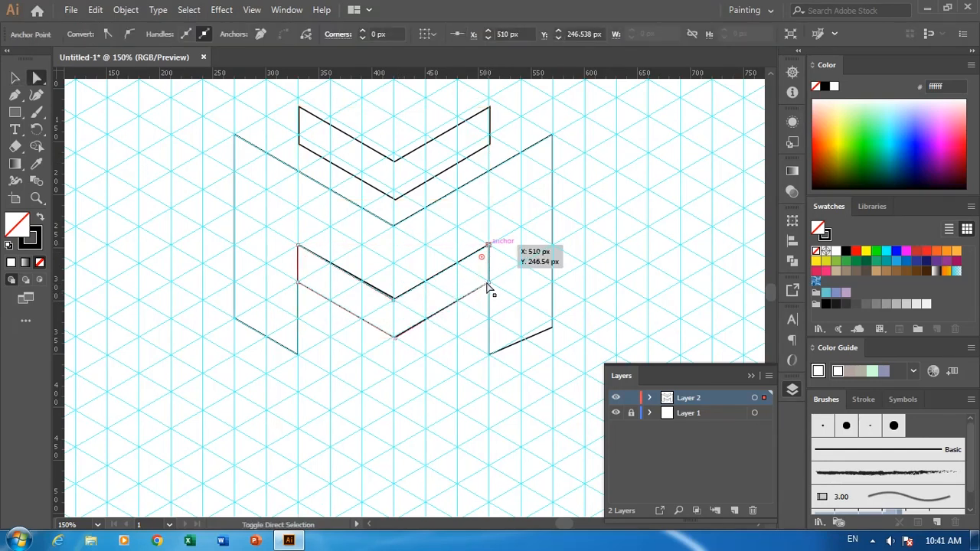
pyautogui.moveTo(471, 291); pyautogui.dragTo(420, 311)
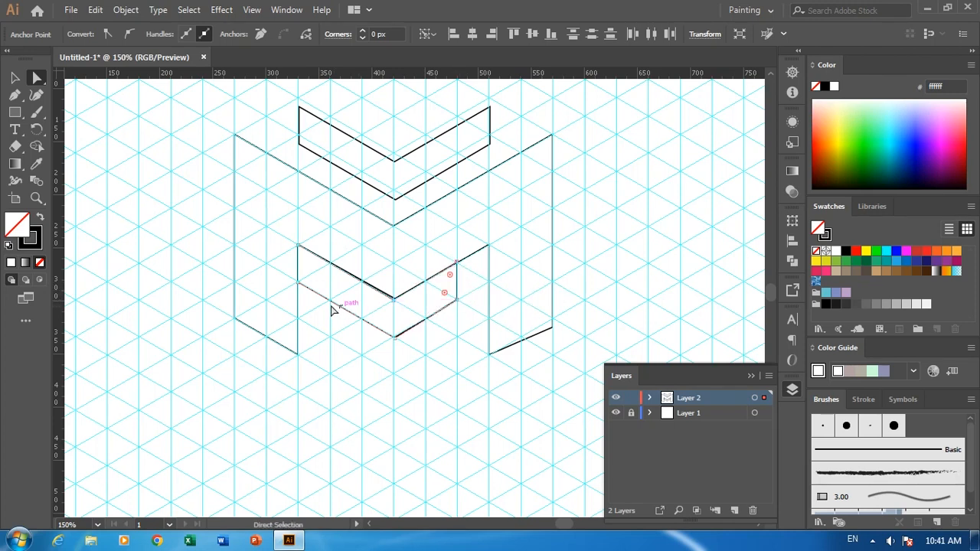
pyautogui.press('v')
pyautogui.click(381, 329)
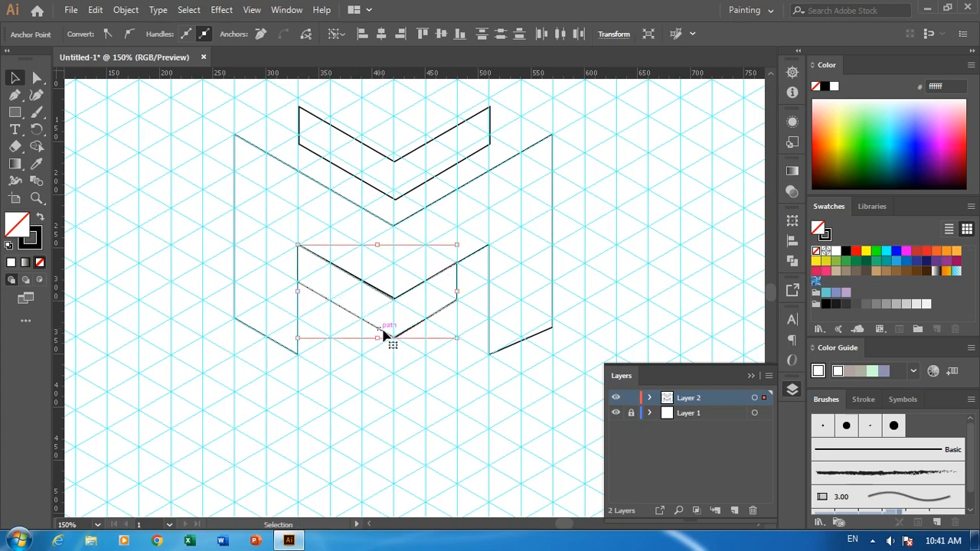
pyautogui.moveTo(385, 337); pyautogui.dragTo(404, 335)
# Pull the left end anchors of the lower chevron about 30 px inward so both arms are equally long.
pyautogui.press('a')
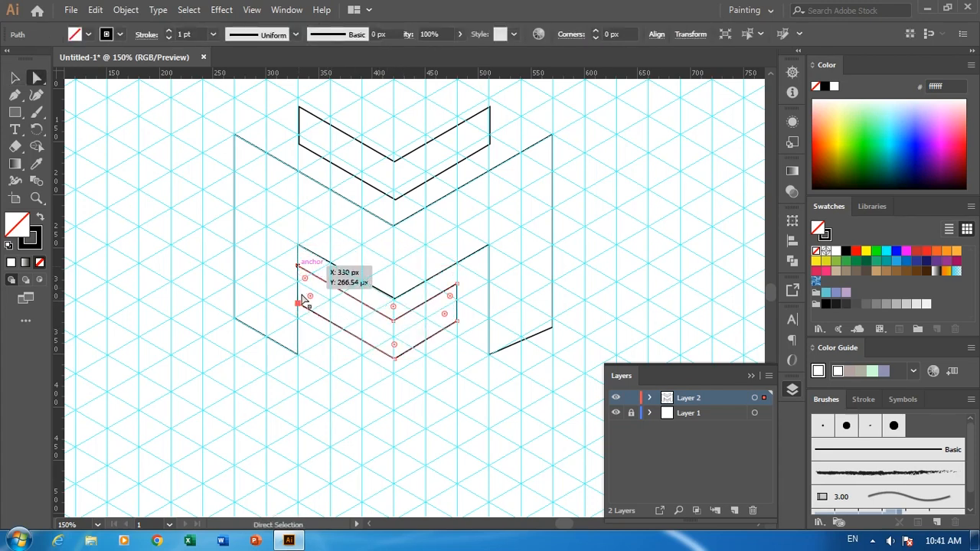
pyautogui.moveTo(299, 305); pyautogui.dragTo(329, 321)
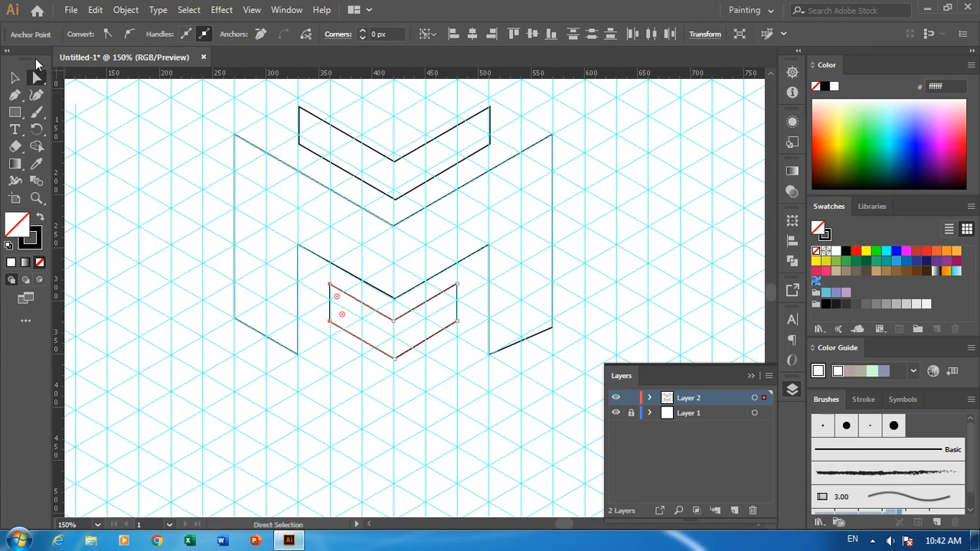
pyautogui.click(14, 78)
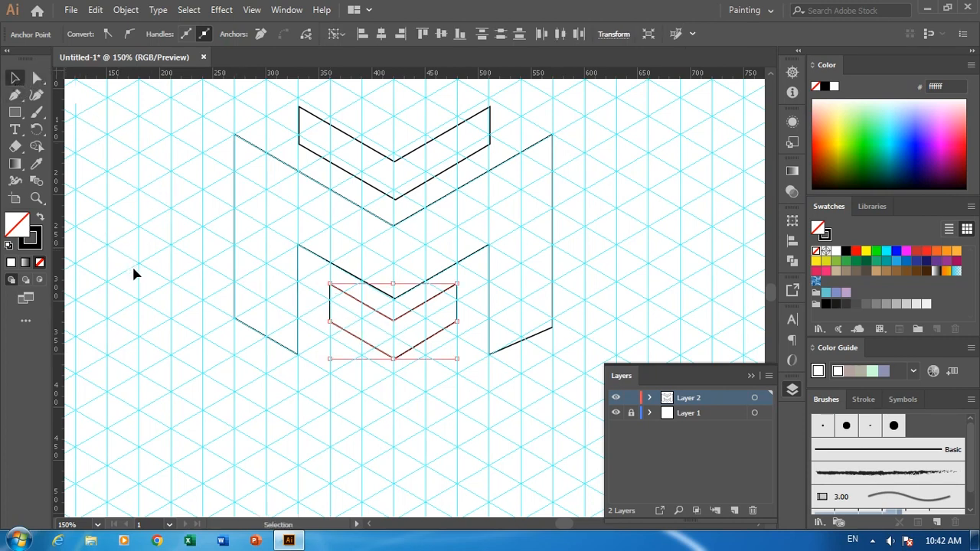
pyautogui.click(153, 306)
pyautogui.hotkey('ctrl', '0')
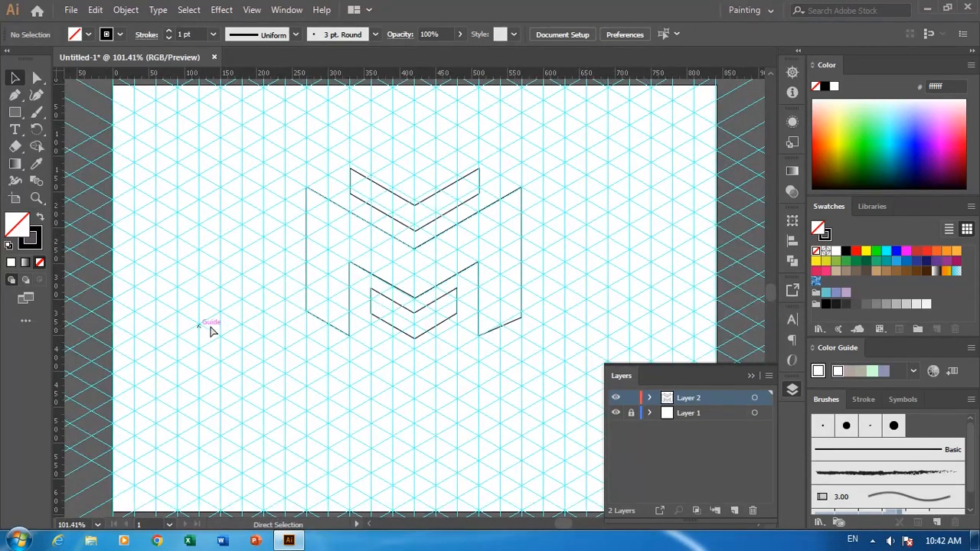
# Delete the lower chevron and move the upper chevron about 8 px down, closer to the large shape.
pyautogui.click(403, 333)
pyautogui.press('+')
pyautogui.press('Delete')
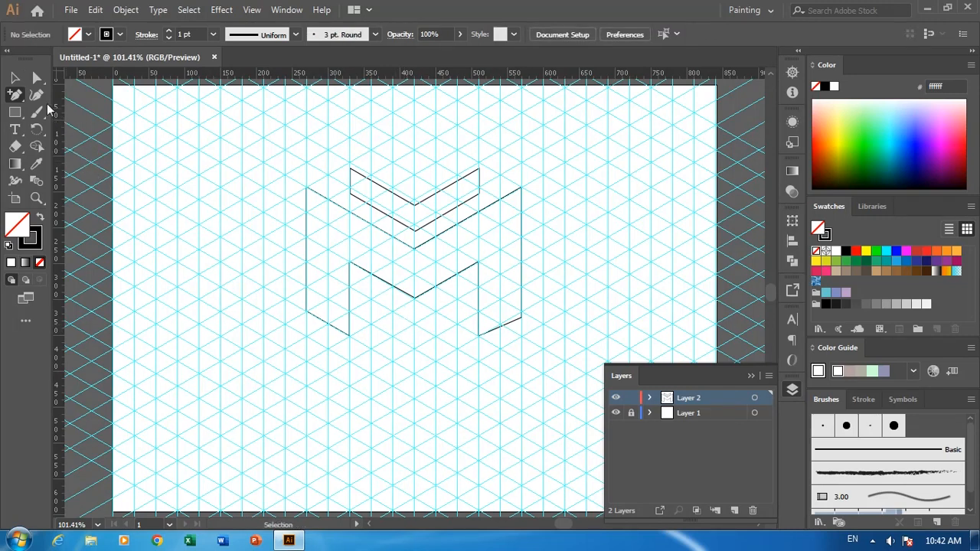
pyautogui.press('v')
pyautogui.moveTo(413, 237); pyautogui.dragTo(415, 242)
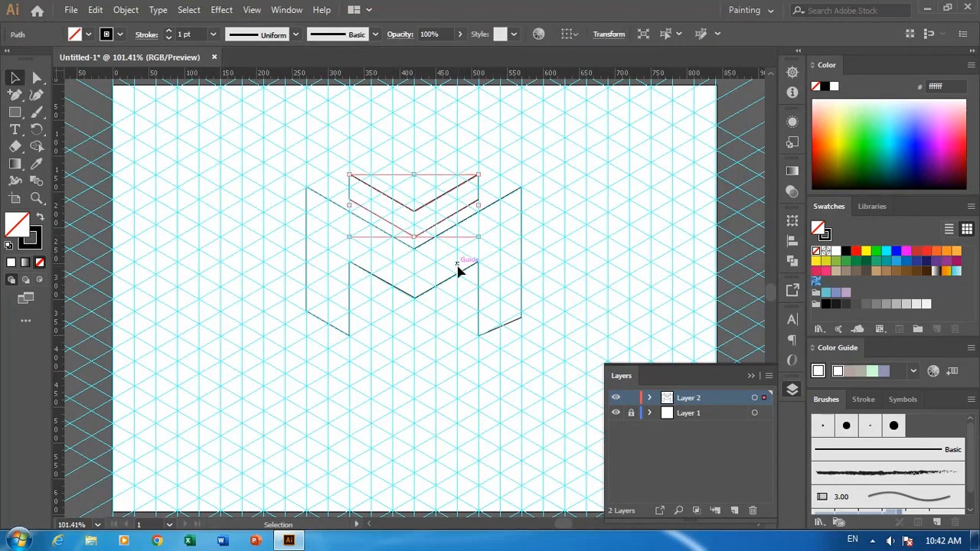
# Hide the isometric guides so only the drawn shapes are displayed.
pyautogui.click(249, 10)
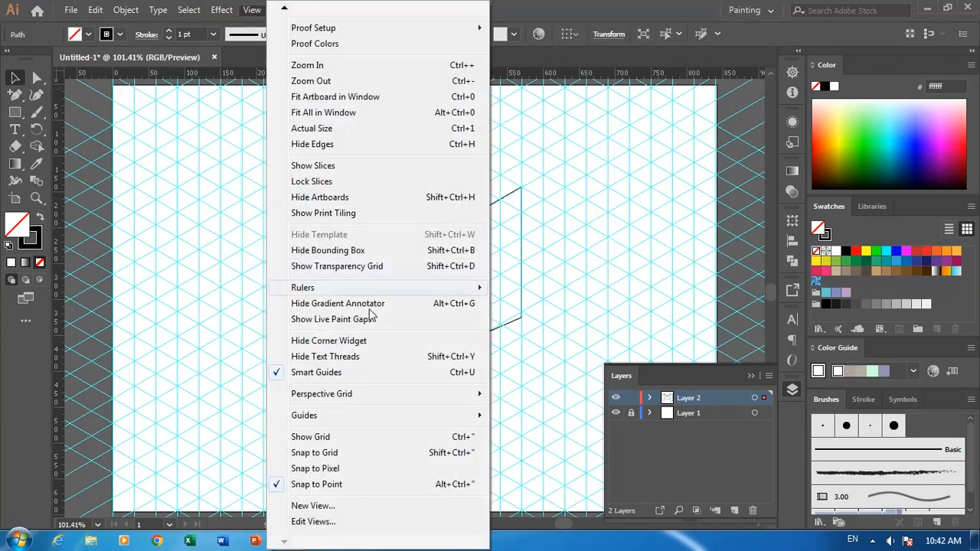
pyautogui.moveTo(340, 421)
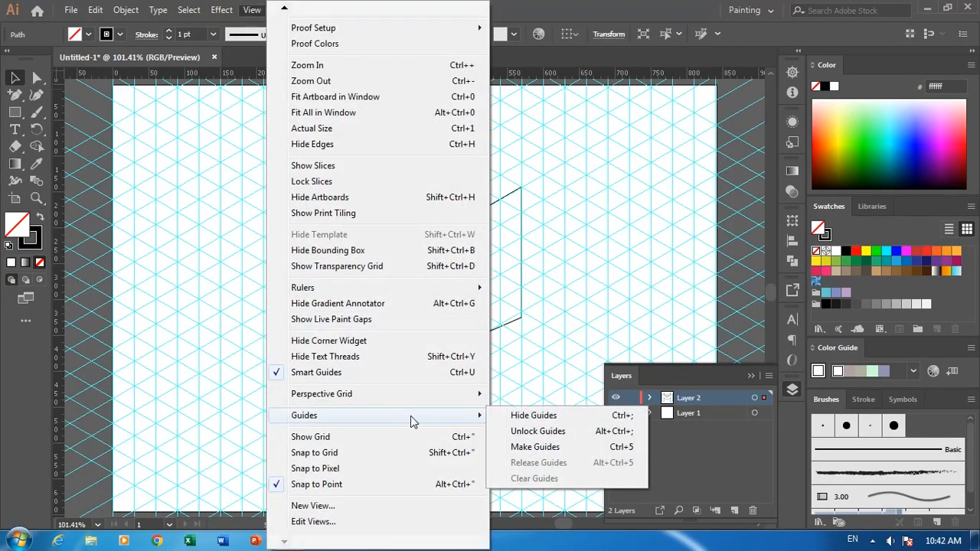
pyautogui.click(508, 416)
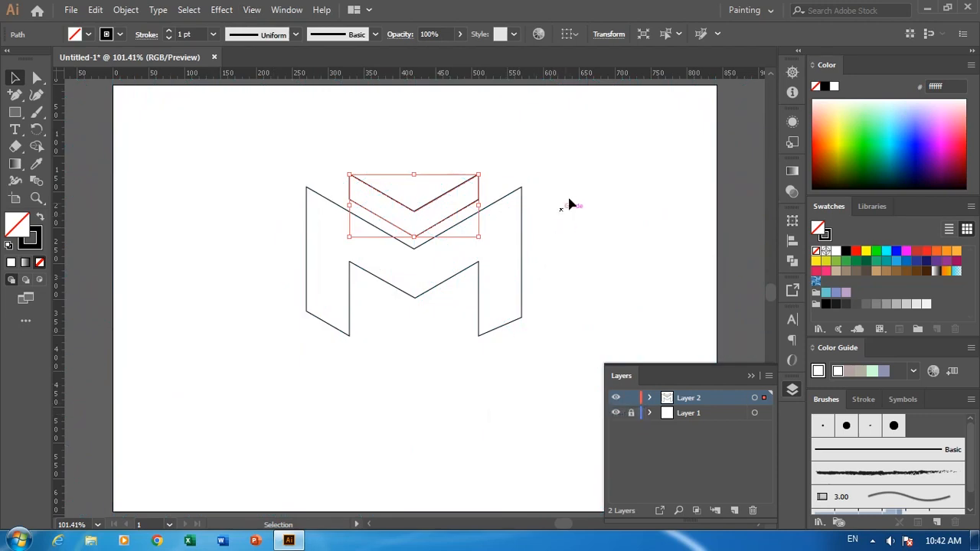
# Select the large M shape and the chevron and fill both with light yellow #efe567.
pyautogui.moveTo(580, 161); pyautogui.dragTo(250, 377)
pyautogui.doubleClick(30, 239)
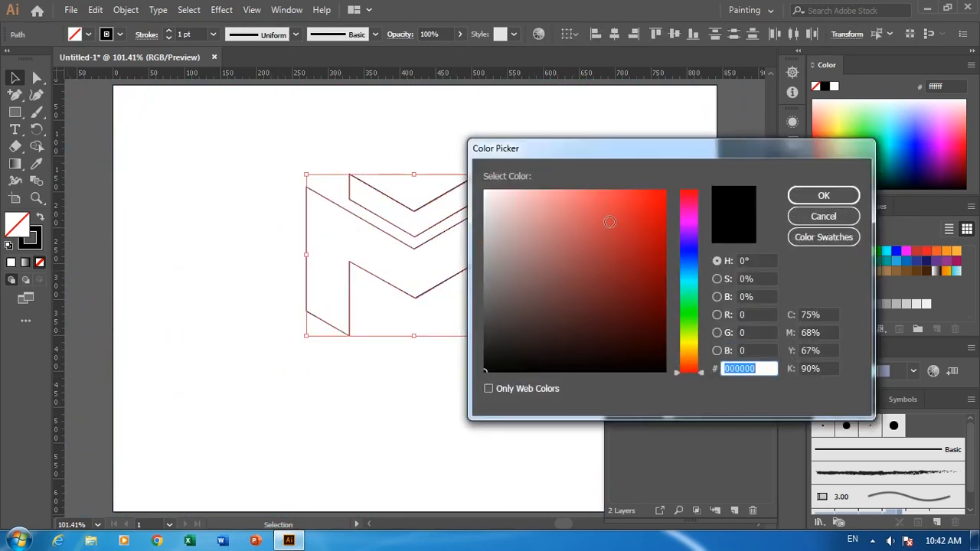
pyautogui.click(677, 341)
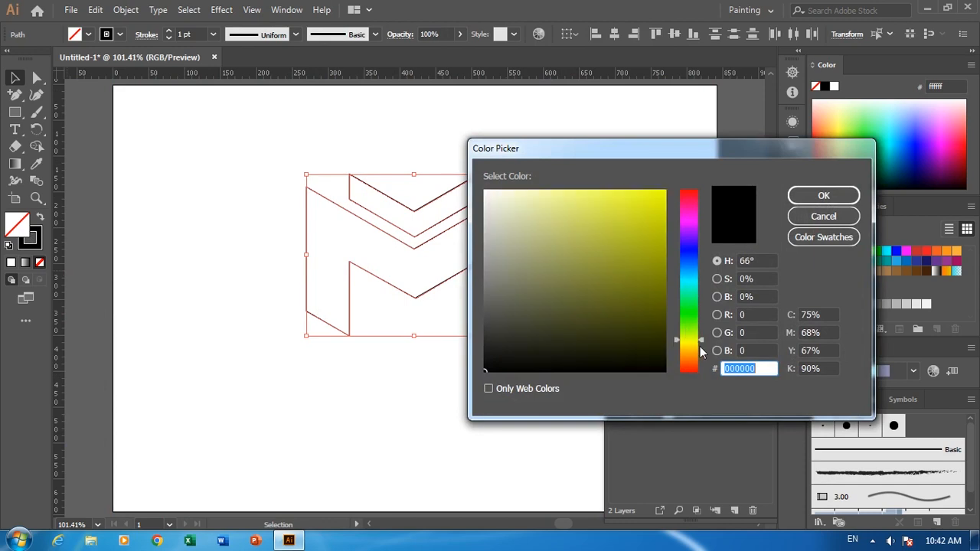
pyautogui.moveTo(700, 343); pyautogui.dragTo(688, 344)
pyautogui.click(587, 200)
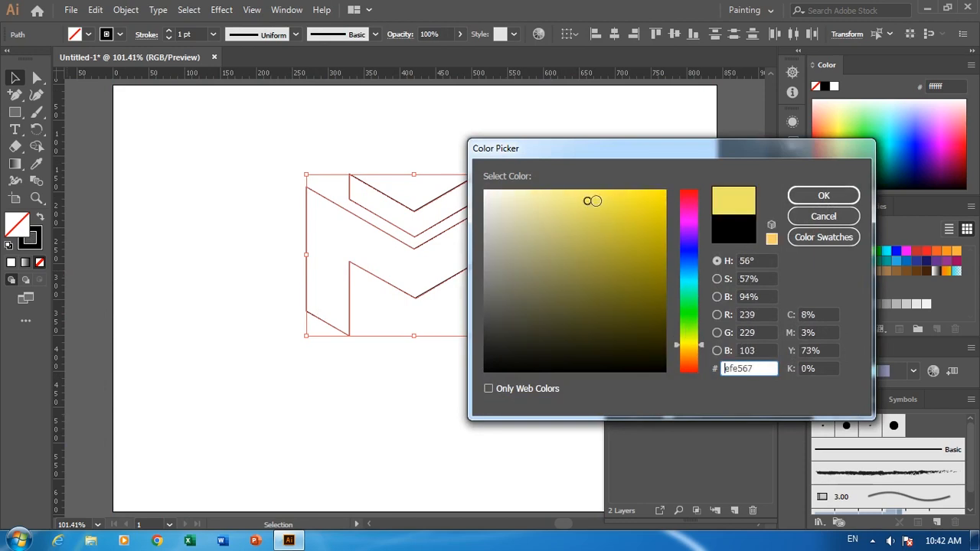
pyautogui.click(796, 195)
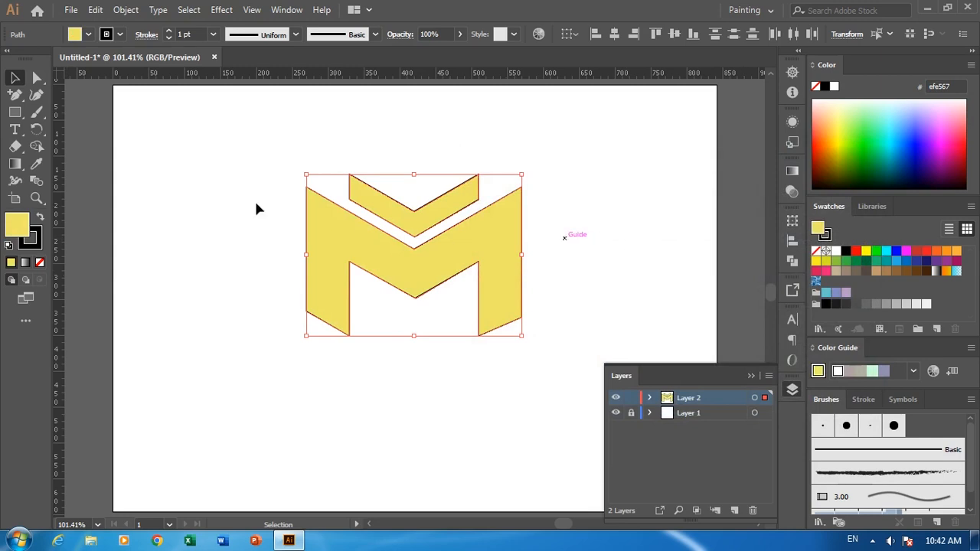
pyautogui.click(218, 265)
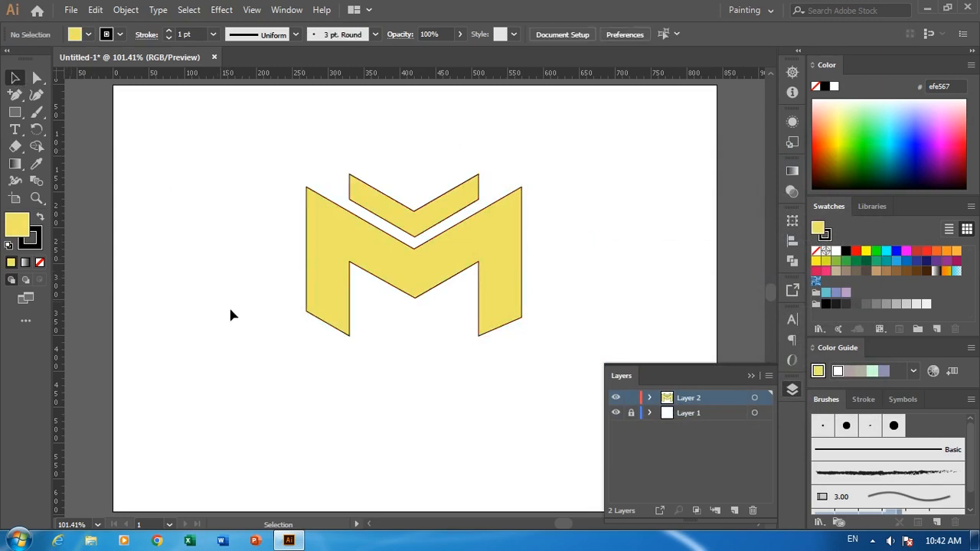
# Remove the black stroke from the large M shape.
pyautogui.hotkey('ctrl', '1')
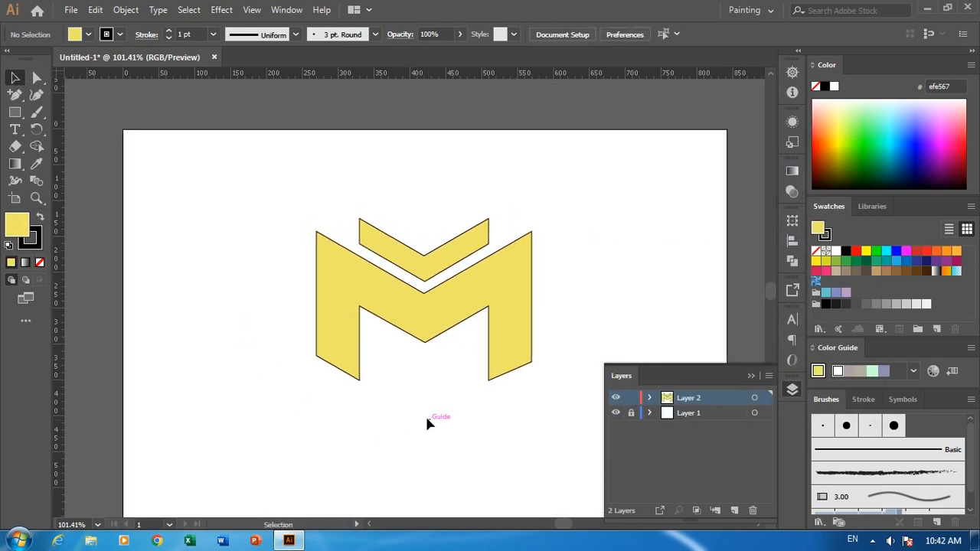
pyautogui.hotkey('ctrl', '-')
pyautogui.hotkey('ctrl', '-')
pyautogui.hotkey('ctrl', '+')
pyautogui.hotkey('ctrl', '+')
pyautogui.hotkey('ctrl', '+')
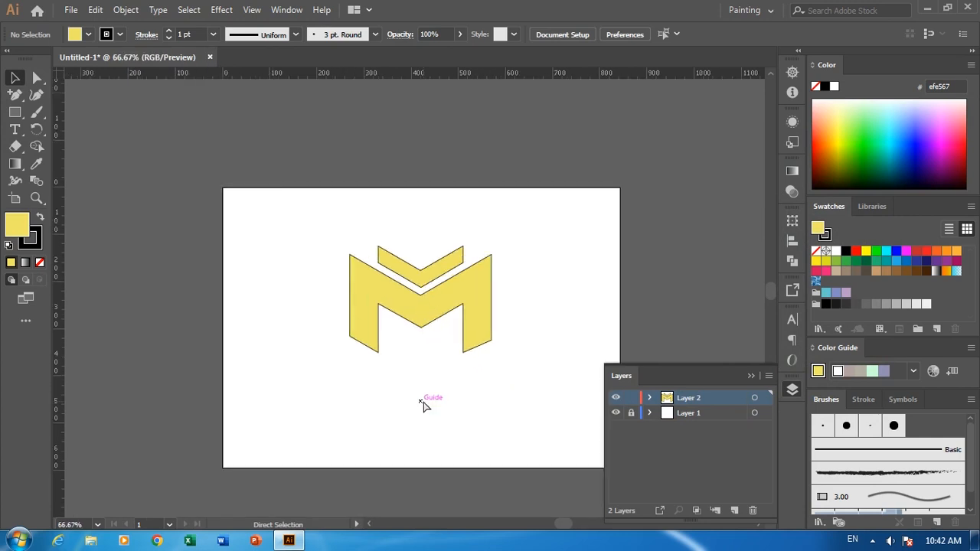
pyautogui.hotkey('ctrl', '+')
pyautogui.hotkey('ctrl', '+')
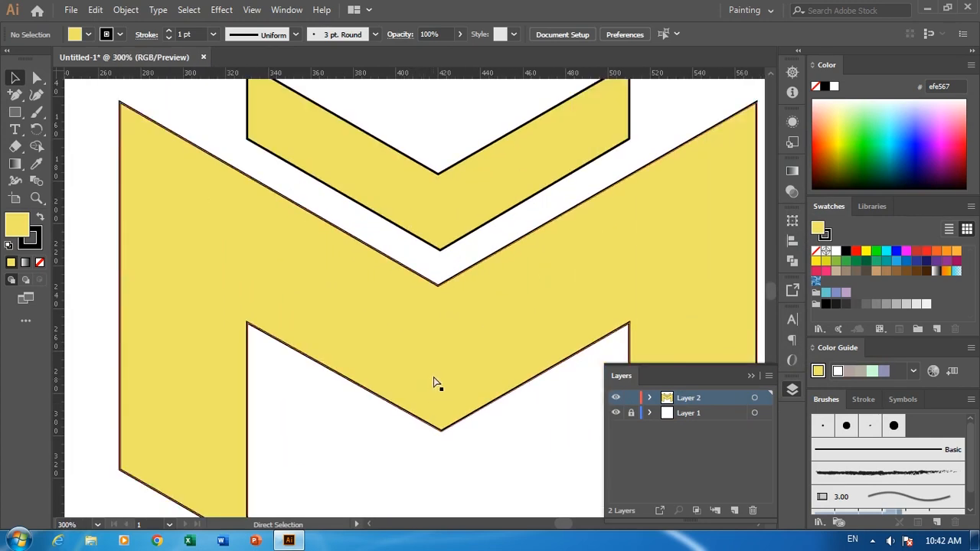
pyautogui.press('v')
pyautogui.click(116, 326)
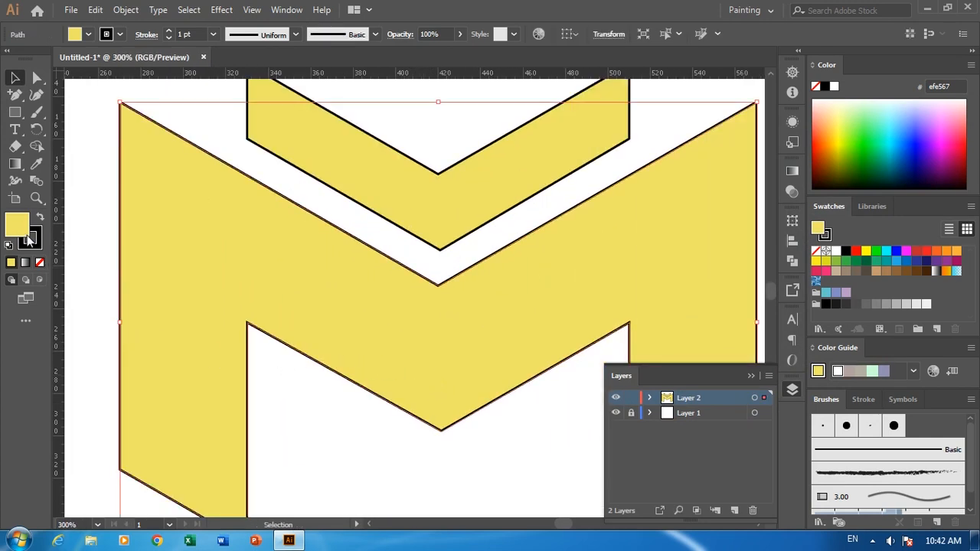
pyautogui.click(30, 241)
pyautogui.click(39, 262)
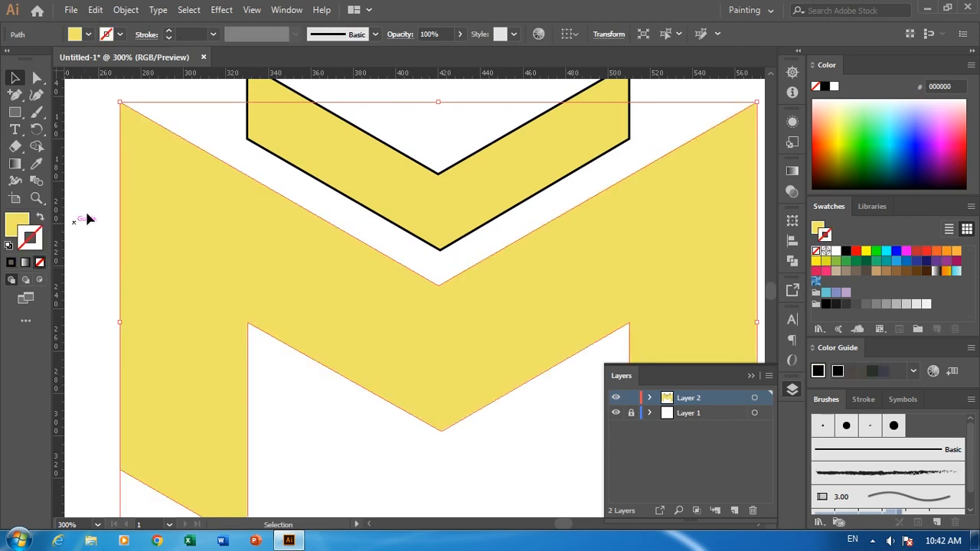
# Remove the black stroke from the chevron above the M shape.
pyautogui.click(339, 181)
pyautogui.click(309, 191)
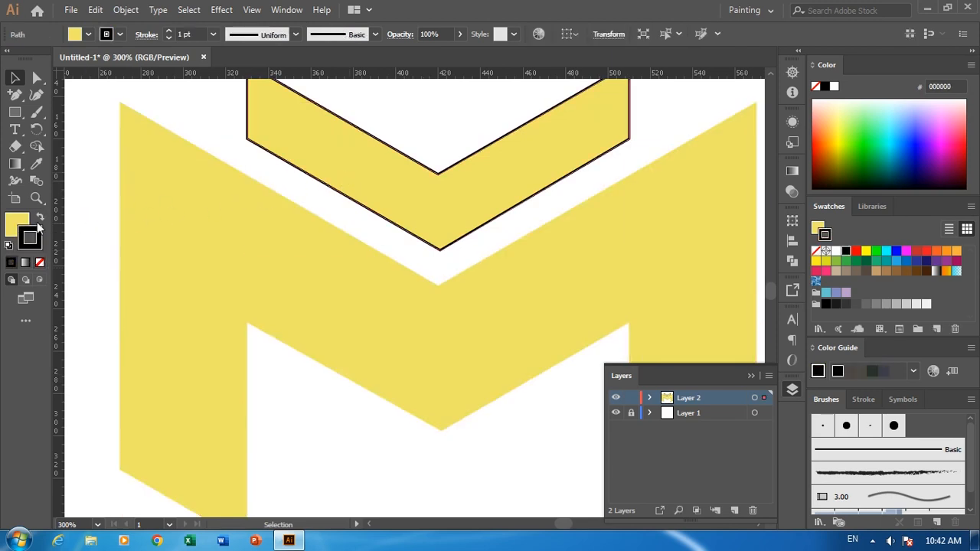
pyautogui.click(39, 262)
pyautogui.click(91, 226)
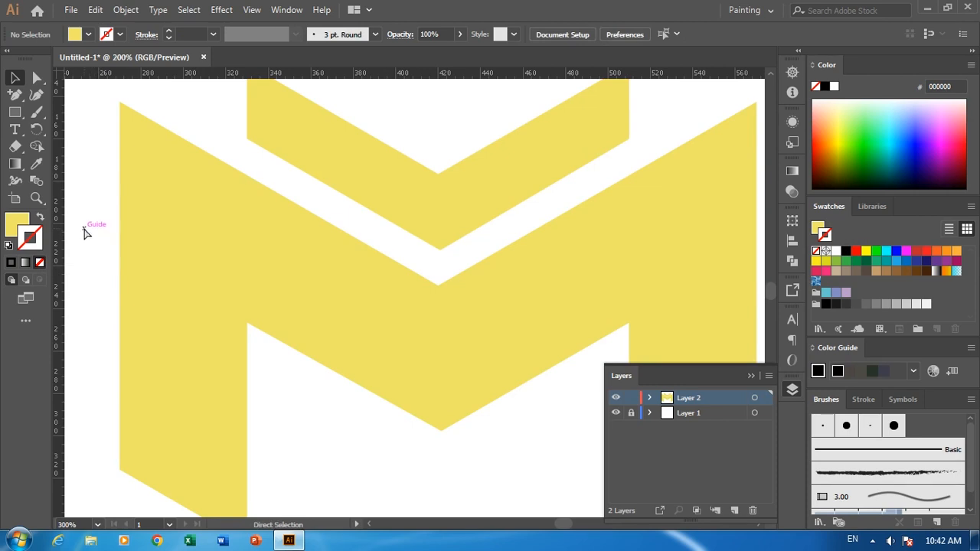
# Try moving the M shape's upper left corner anchor slightly inward and down, and undo the move.
pyautogui.hotkey('ctrl', '1')
pyautogui.hotkey('ctrl', '=')
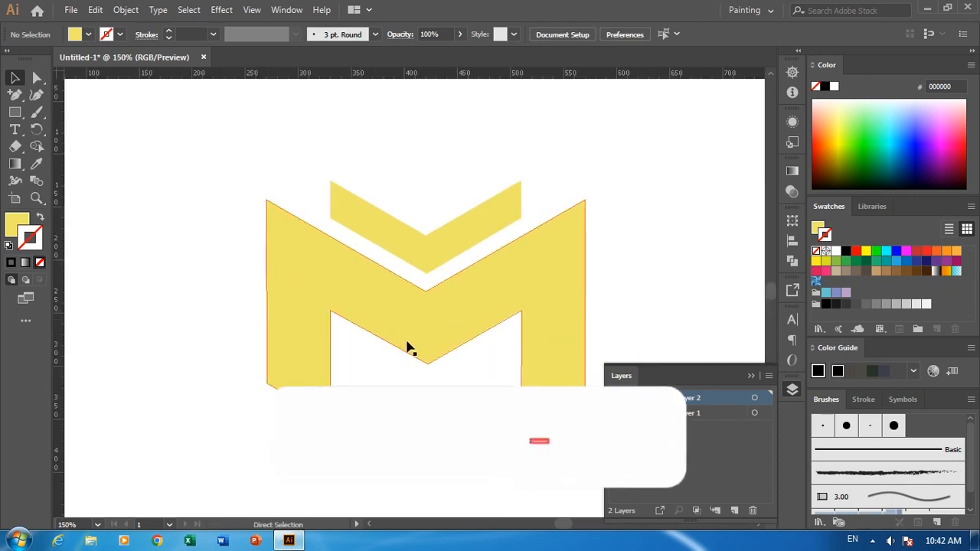
pyautogui.moveTo(431, 351); pyautogui.dragTo(370, 286)
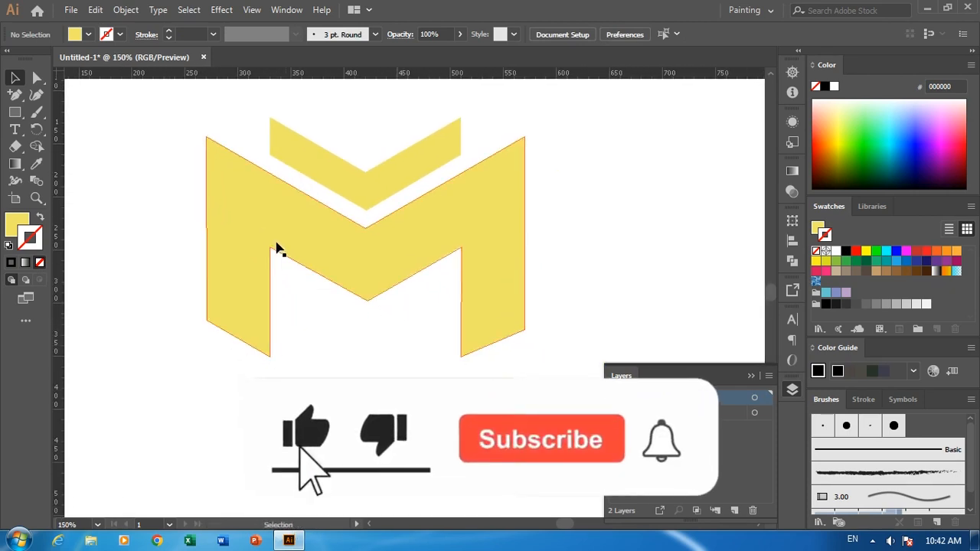
pyautogui.click(258, 223)
pyautogui.press('a')
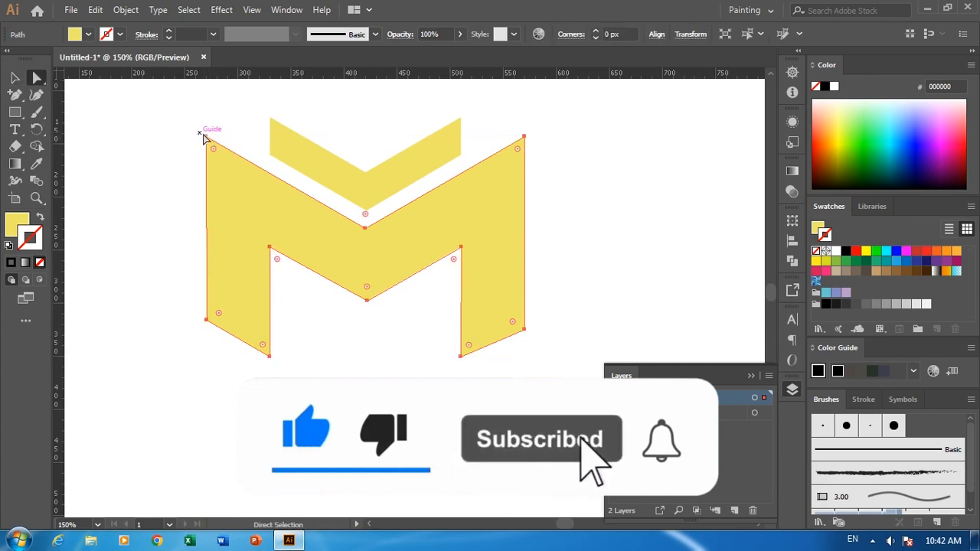
pyautogui.moveTo(207, 138); pyautogui.dragTo(219, 146)
pyautogui.click(183, 150)
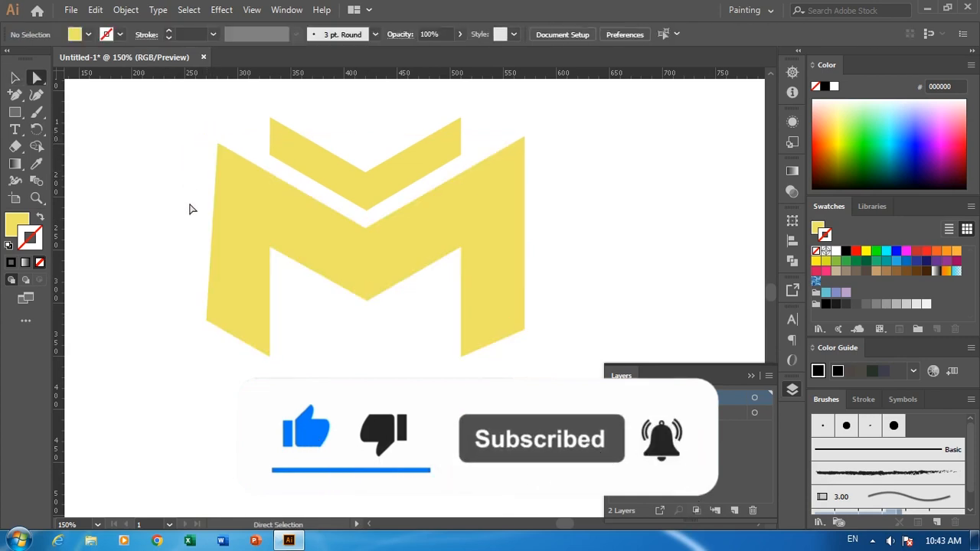
pyautogui.hotkey('ctrl', 'z')
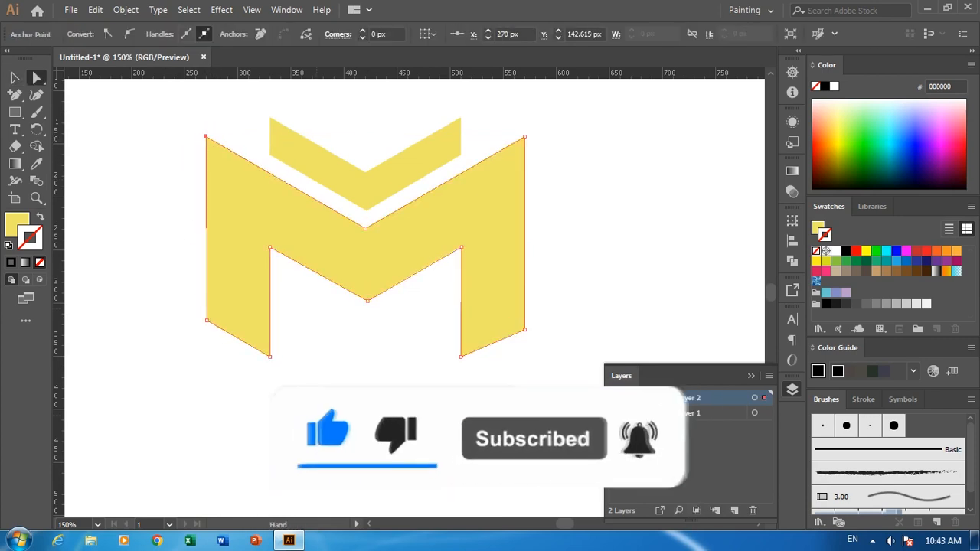
pyautogui.moveTo(316, 413); pyautogui.dragTo(299, 385)
pyautogui.click(305, 389)
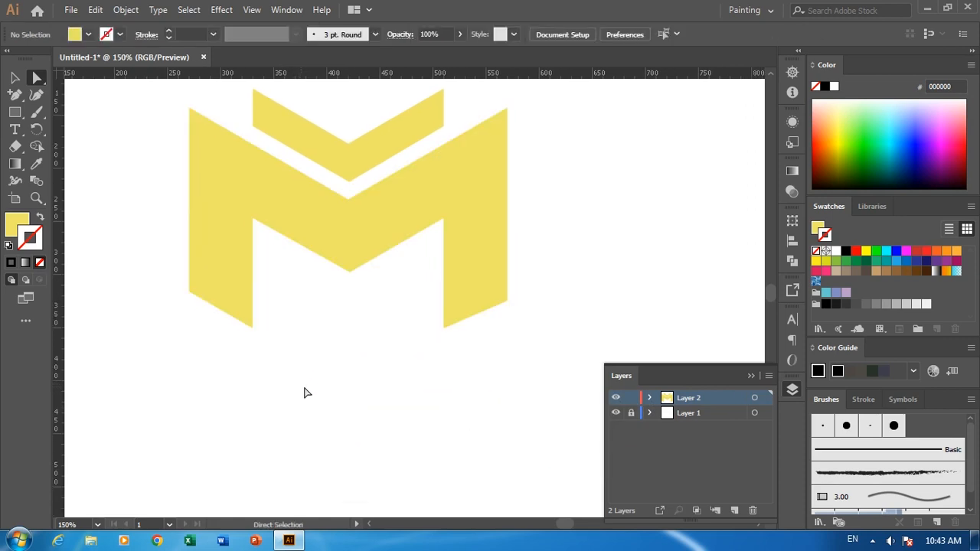
# Recolor both the M shape and the chevron with the orange swatch #fbb03b as fill and no stroke.
pyautogui.click(371, 252)
pyautogui.keyDown('shift'); pyautogui.click(357, 161); pyautogui.keyUp('shift')
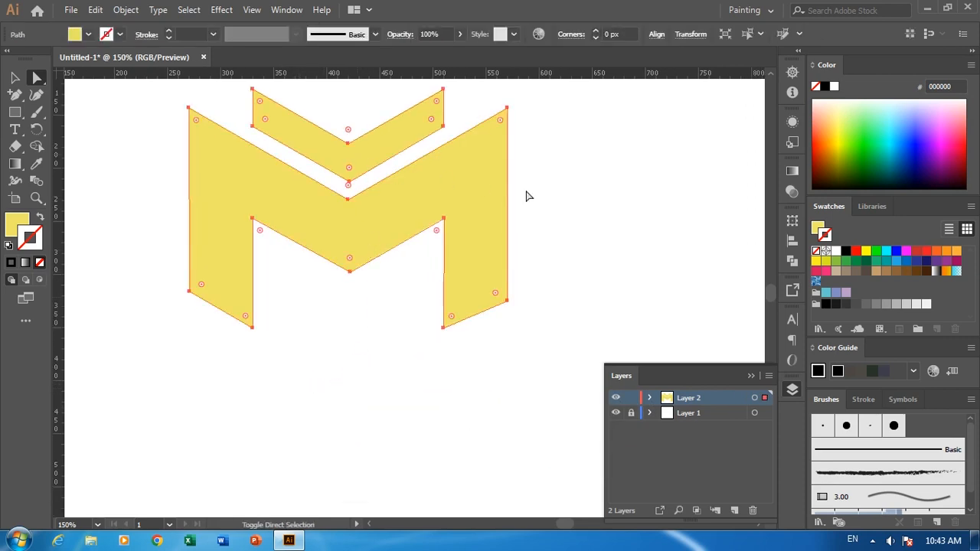
pyautogui.click(953, 256)
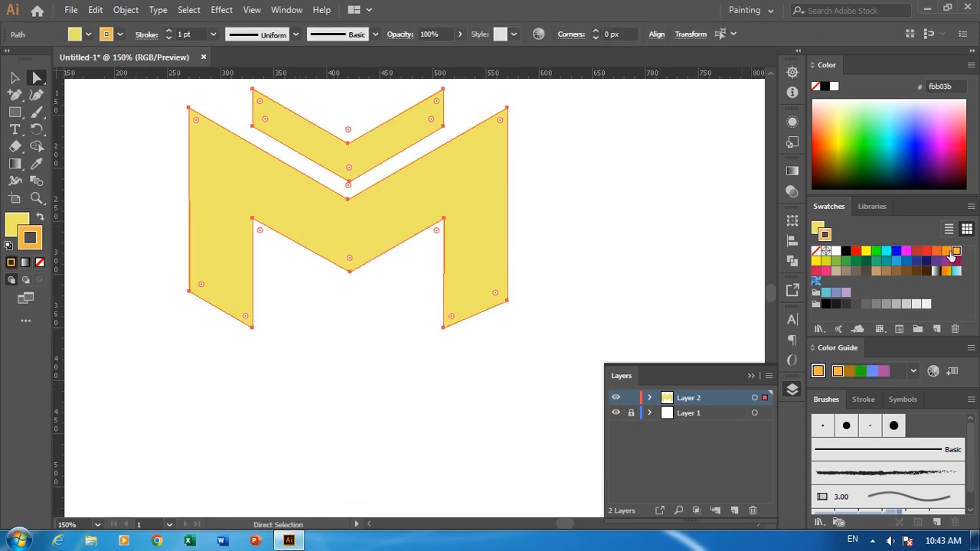
pyautogui.click(40, 263)
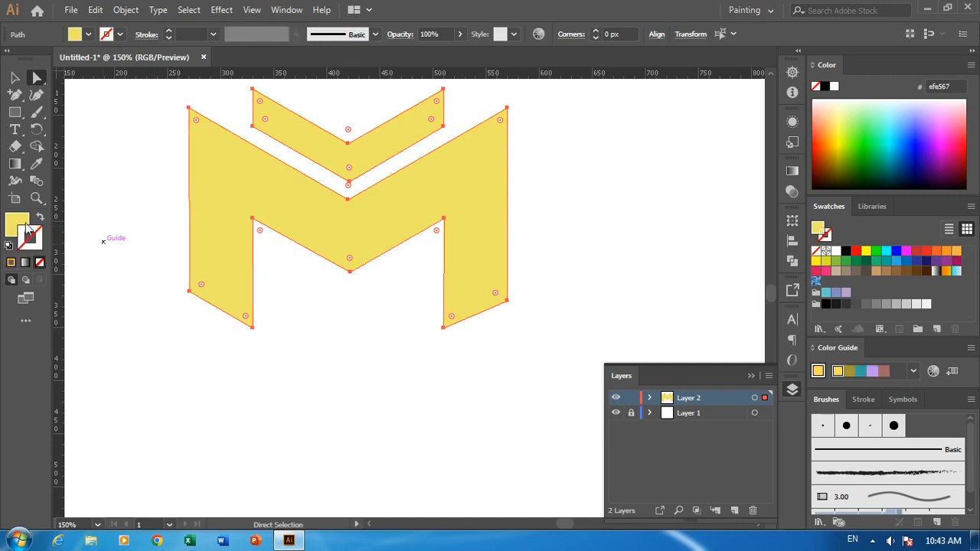
pyautogui.click(956, 252)
pyautogui.click(682, 277)
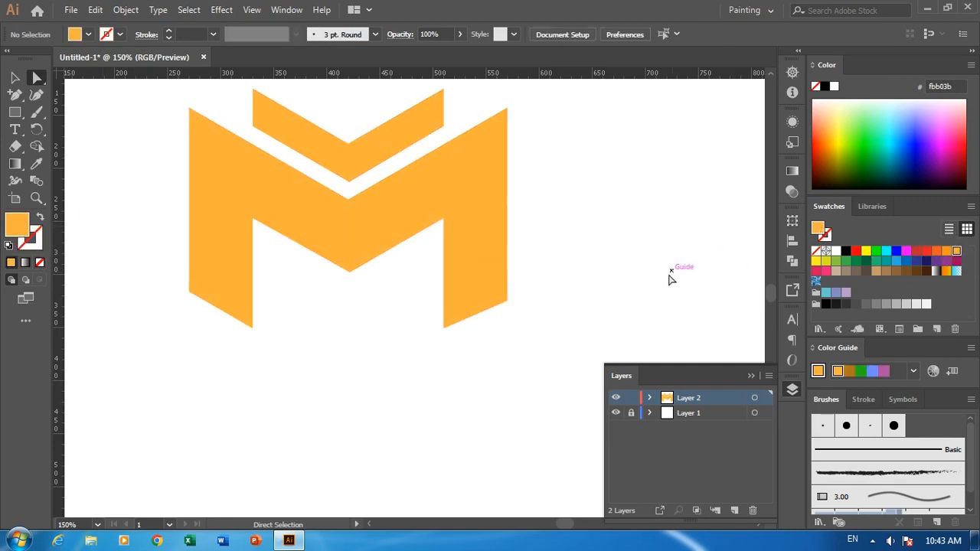
pyautogui.hotkey('ctrl', '-')
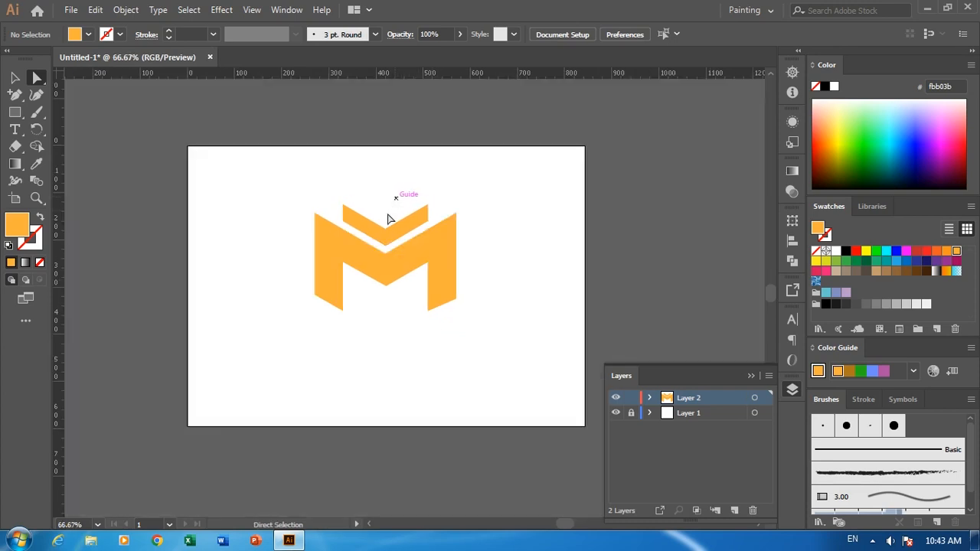
# Move the chevron slightly upward to widen its gap from the M shape.
pyautogui.click(385, 219)
pyautogui.click(353, 350)
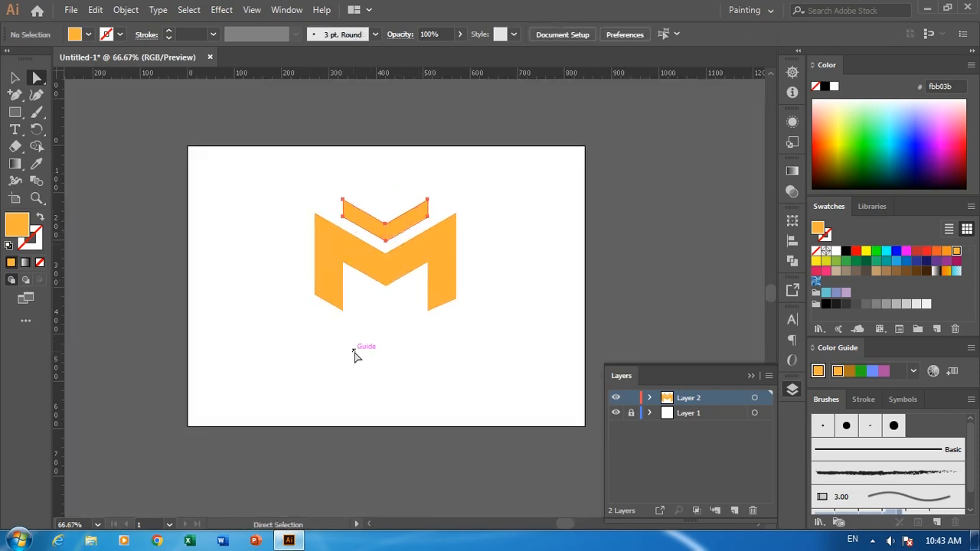
# Start an Export As of the artwork and choose New folder on the desktop as the destination.
pyautogui.click(70, 10)
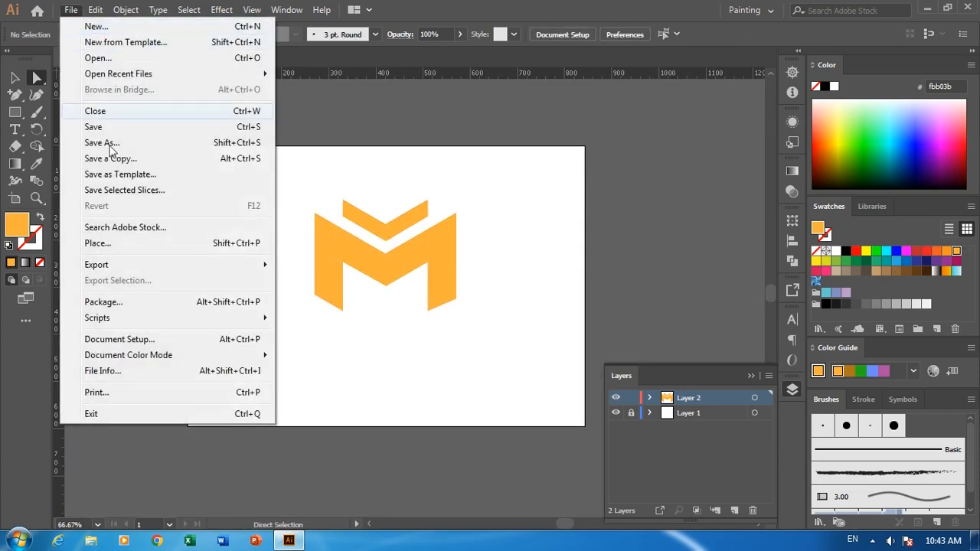
pyautogui.moveTo(149, 268)
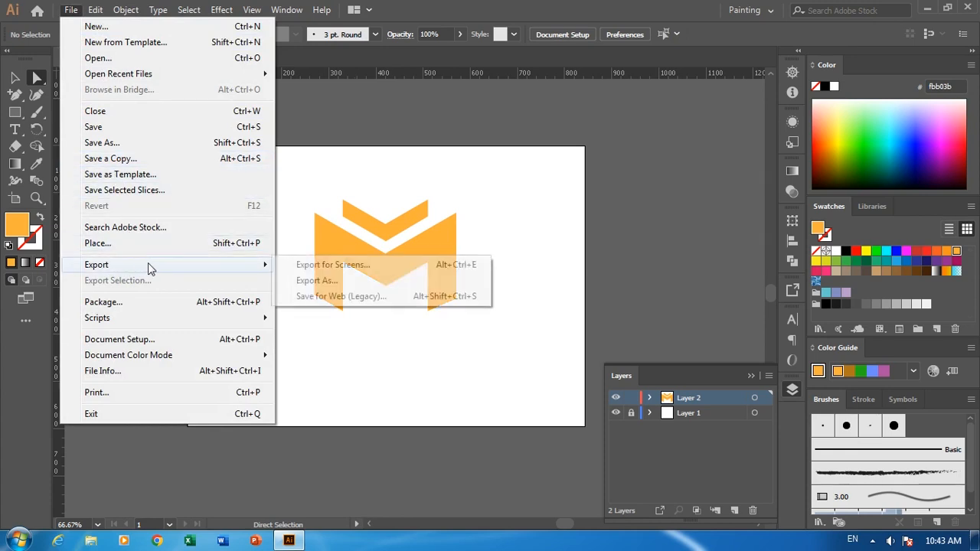
pyautogui.click(285, 279)
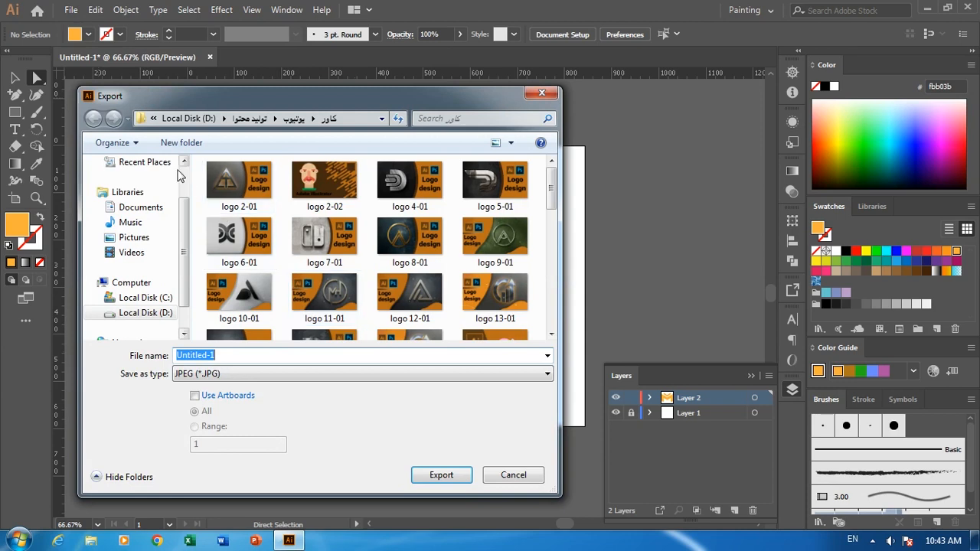
pyautogui.scroll(3, 184, 222)
pyautogui.click(134, 183)
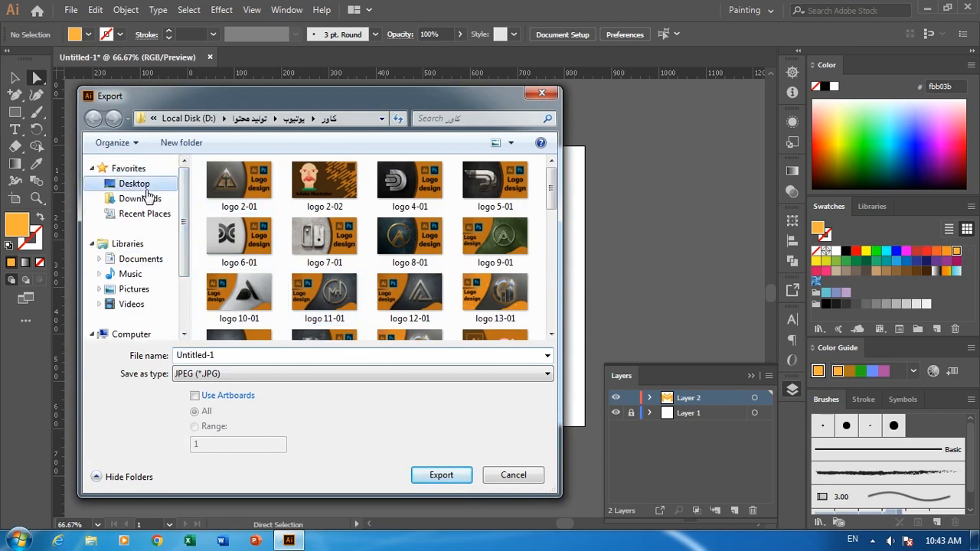
pyautogui.scroll(-1, 418, 306)
pyautogui.doubleClick(324, 331)
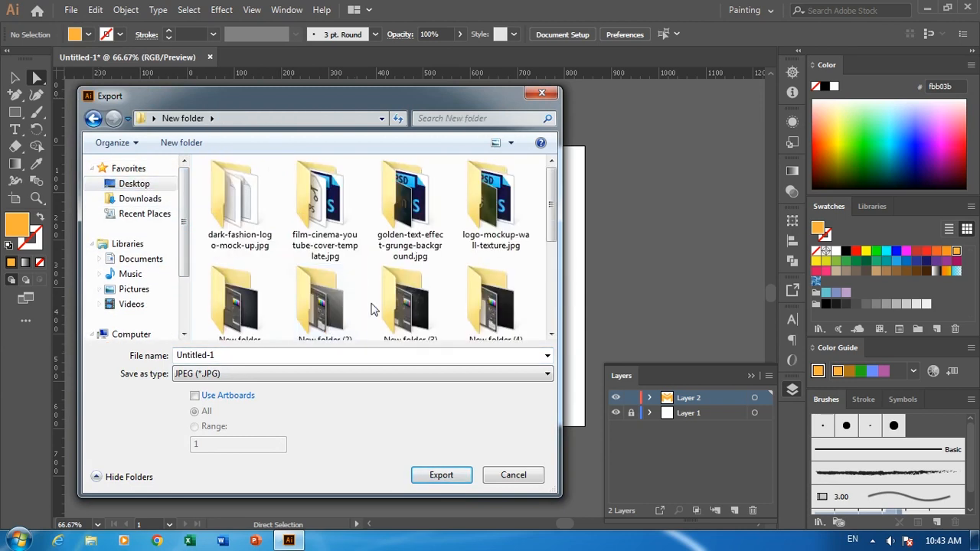
pyautogui.scroll(-3, 406, 222)
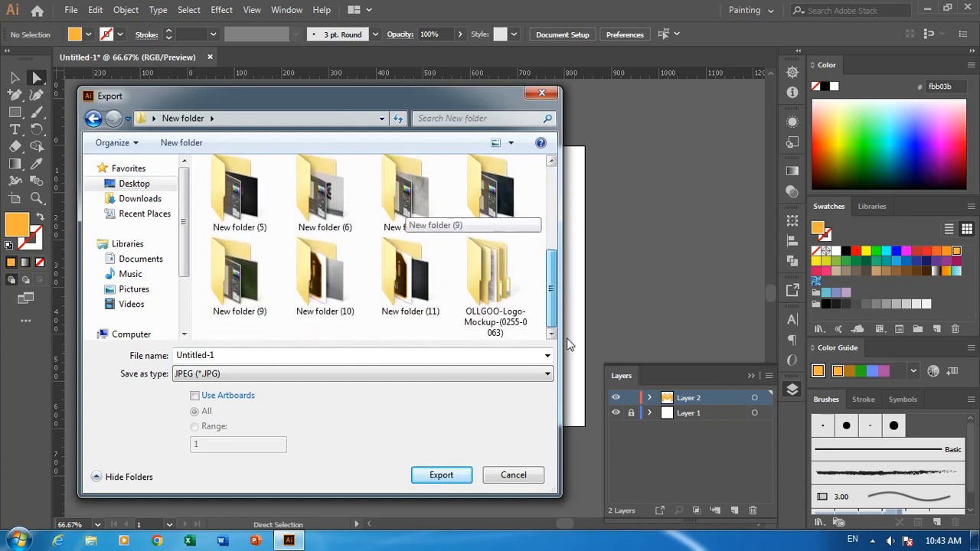
# Export the logo as a PNG named 14, using artboards, at Medium (150 ppi) resolution with a transparent background.
pyautogui.click(363, 354)
pyautogui.write('14')
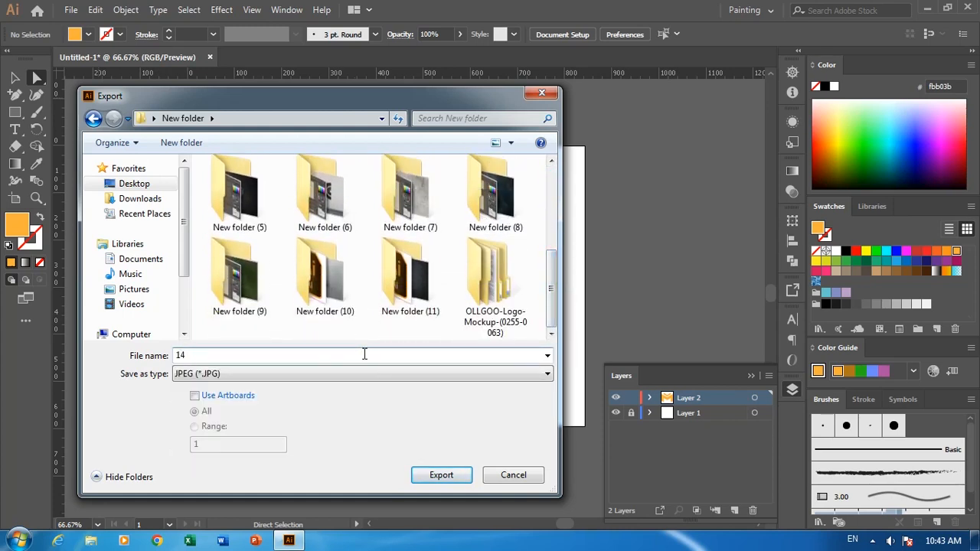
pyautogui.click(296, 375)
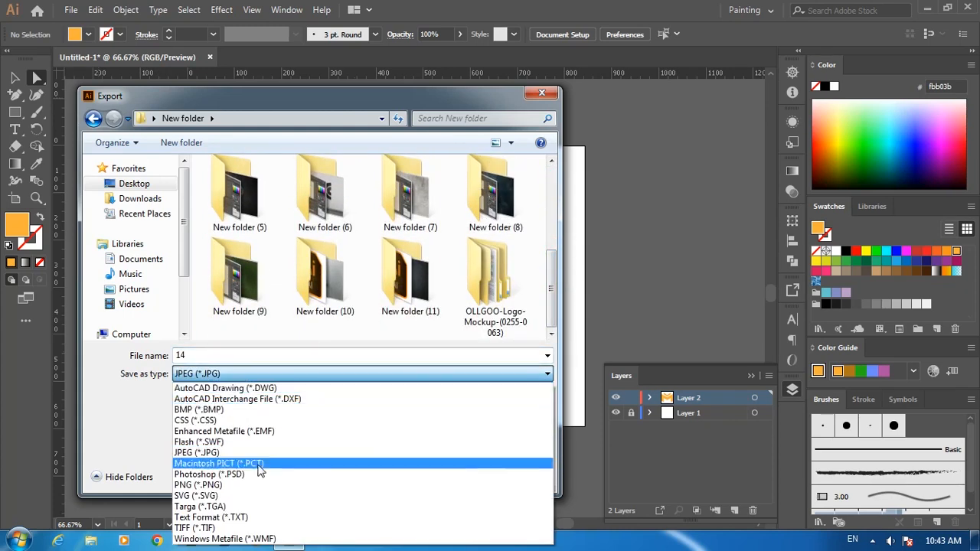
pyautogui.click(222, 484)
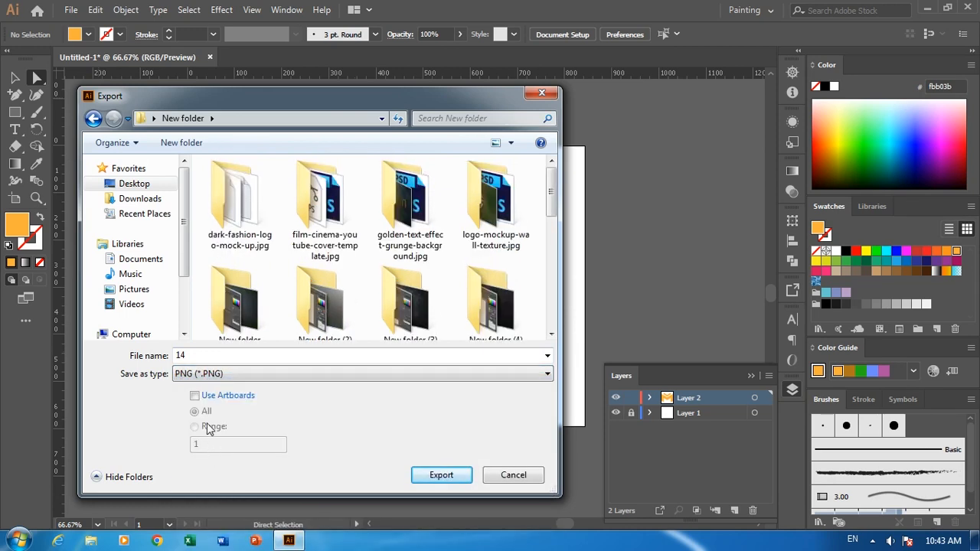
pyautogui.click(218, 402)
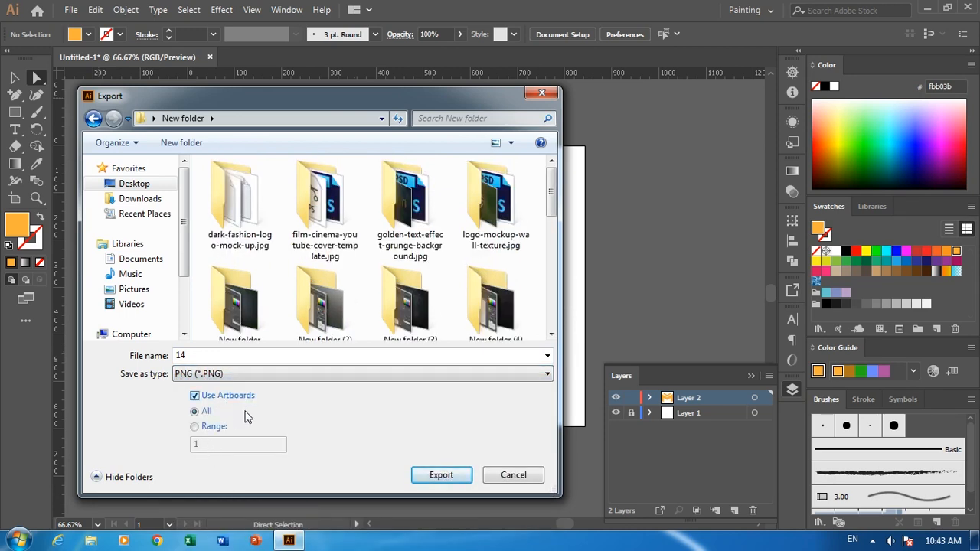
pyautogui.click(434, 475)
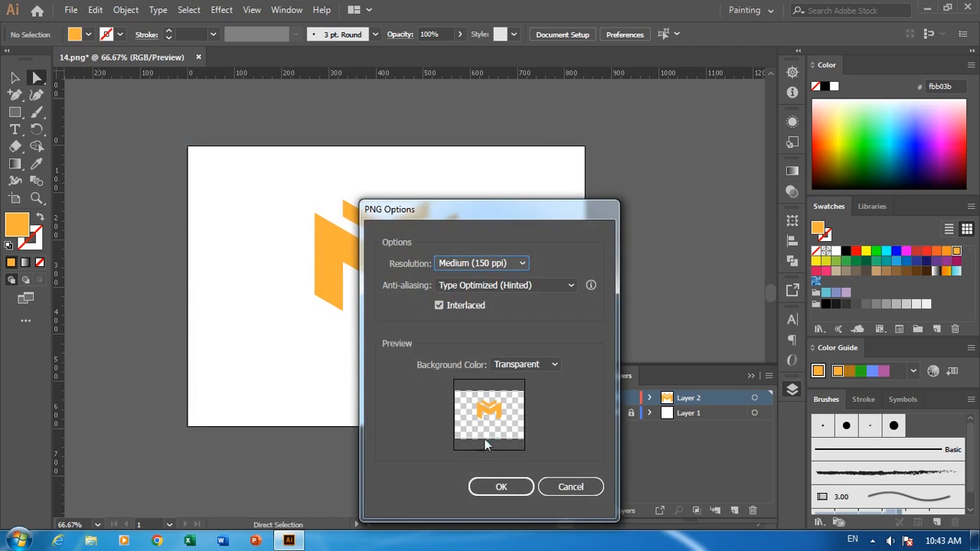
pyautogui.click(526, 486)
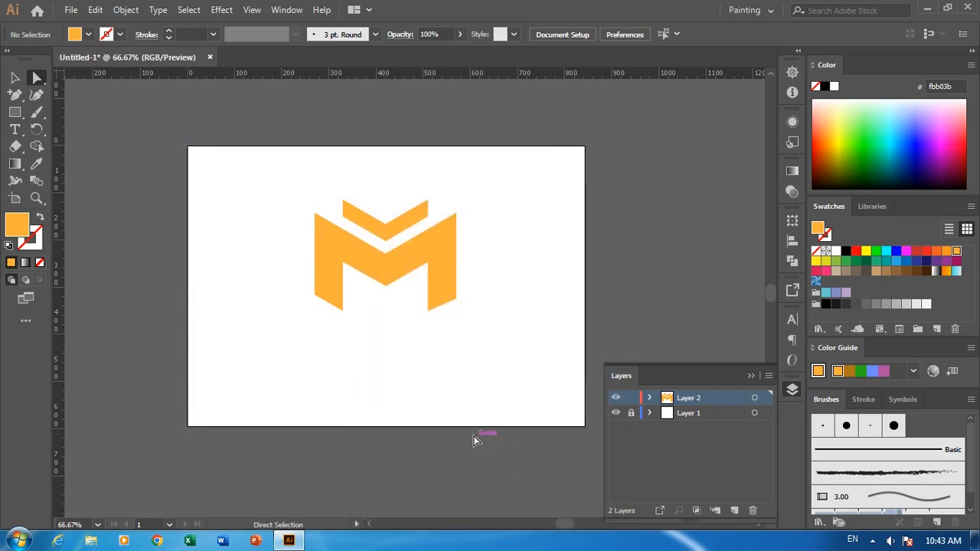
# Save the document as 13 in Adobe Illustrator format, replacing the existing file and keeping the Illustrator CC version options.
pyautogui.hotkey('ctrl', 's')
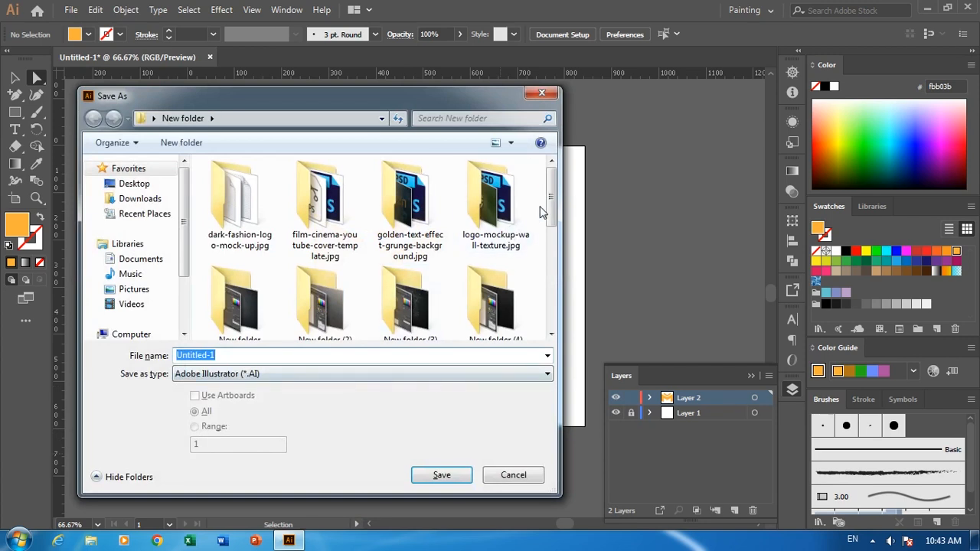
pyautogui.write('13')
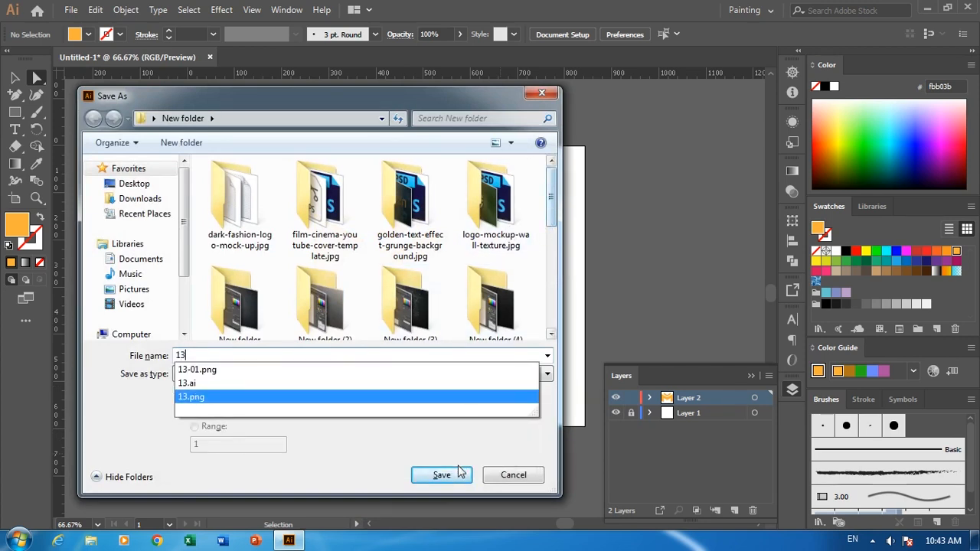
pyautogui.click(460, 472)
pyautogui.click(524, 328)
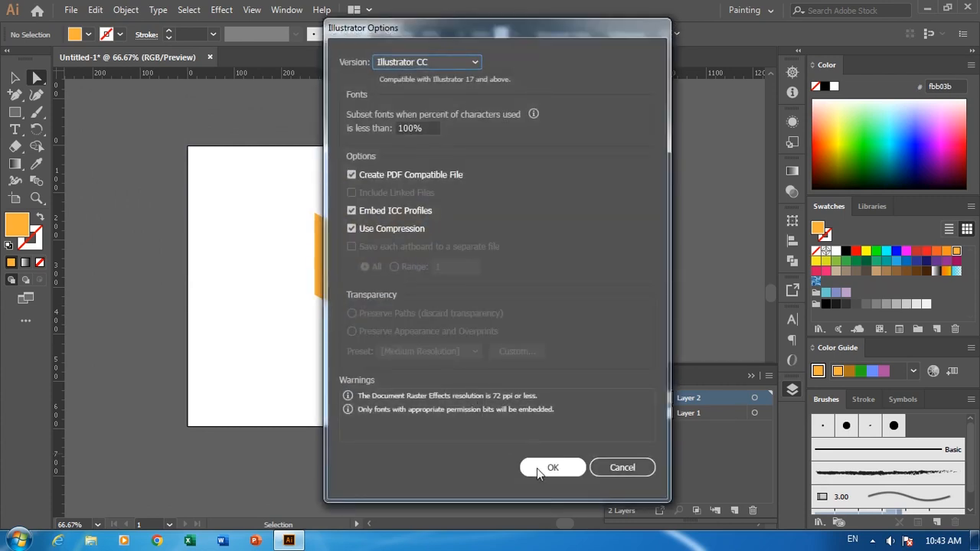
pyautogui.click(536, 469)
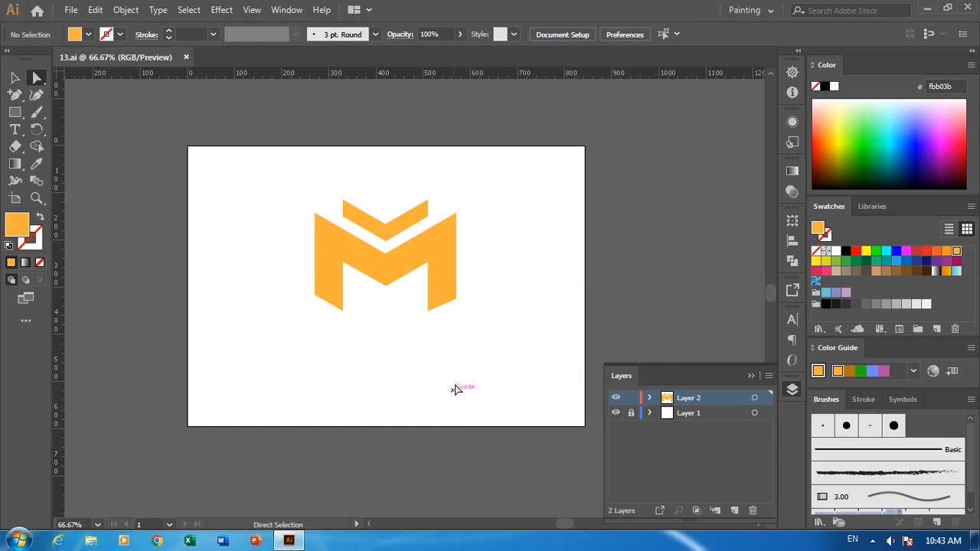
# Quit Illustrator, clearing the clipboard data, and switch to Photoshop.
pyautogui.click(968, 6)
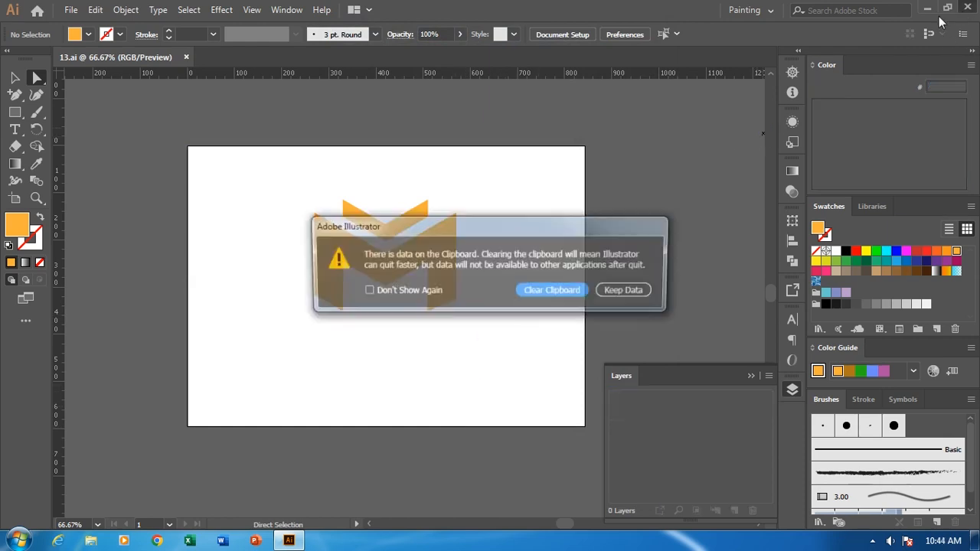
pyautogui.click(549, 289)
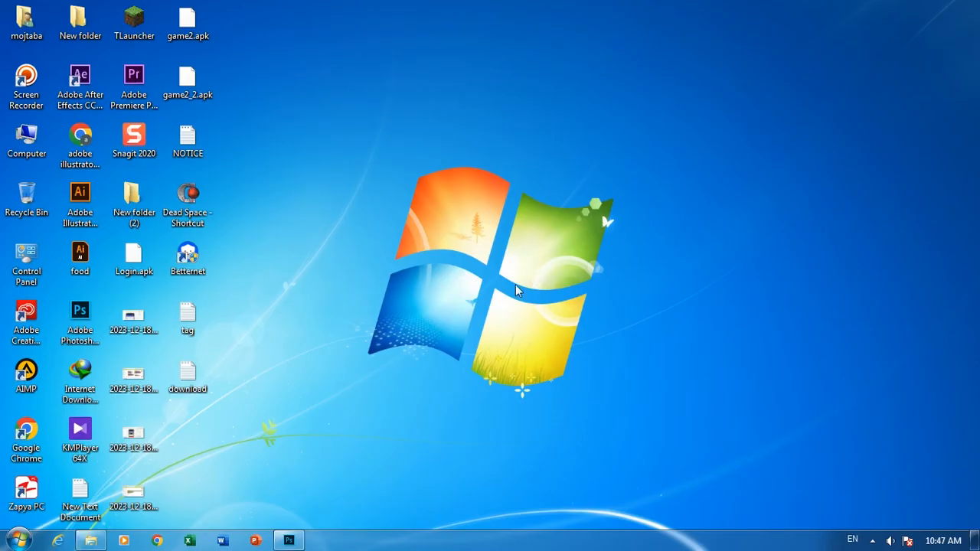
pyautogui.click(285, 541)
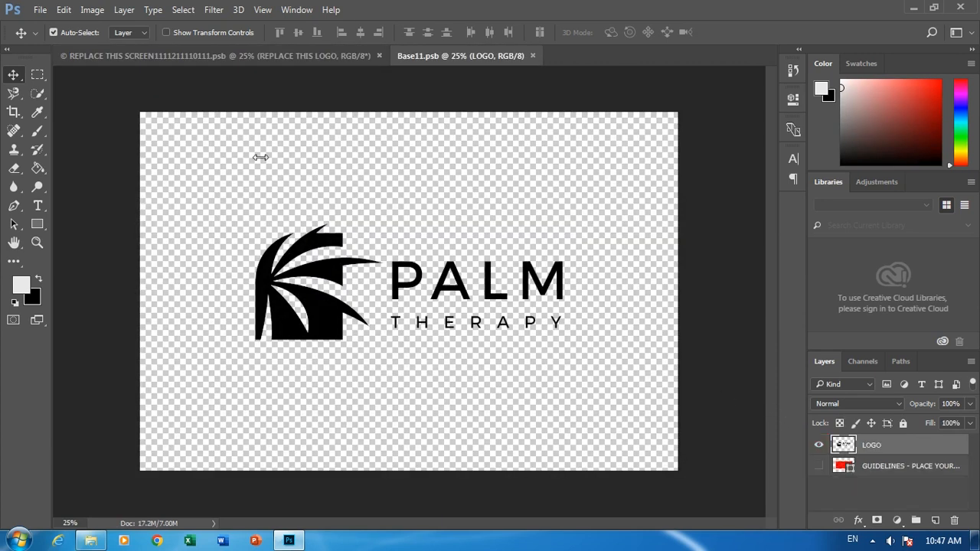
# Open the exported logo 14-01.png from New folder on the desktop.
pyautogui.click(40, 11)
pyautogui.click(50, 38)
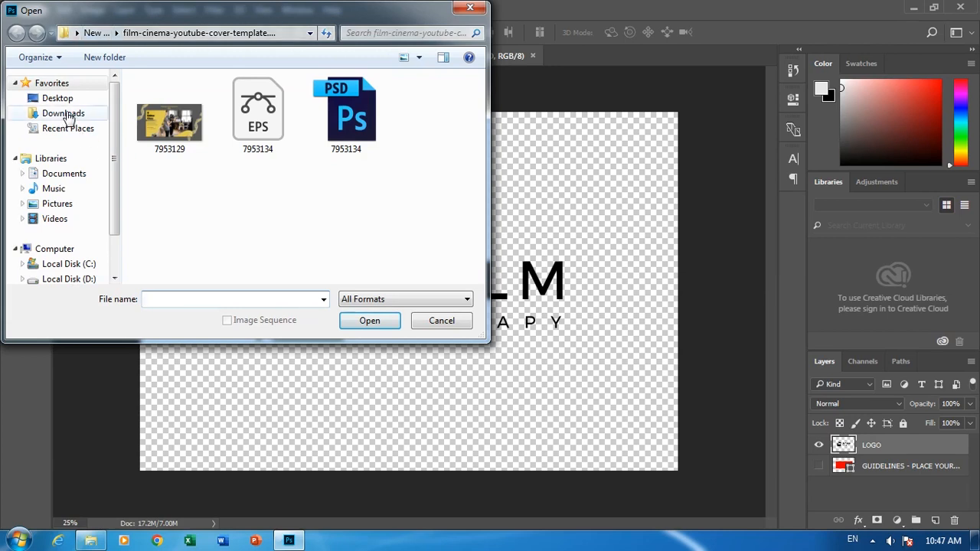
pyautogui.click(59, 99)
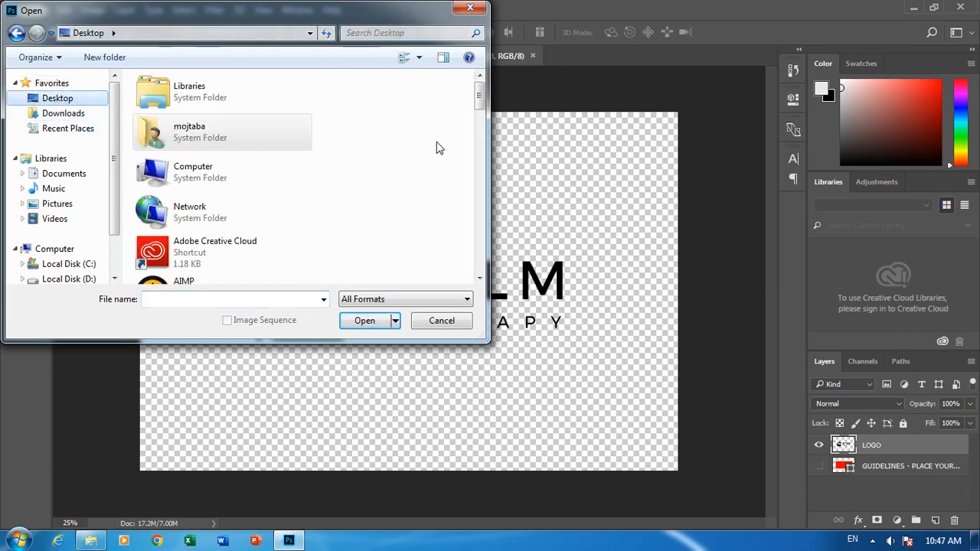
pyautogui.moveTo(480, 111); pyautogui.dragTo(482, 153)
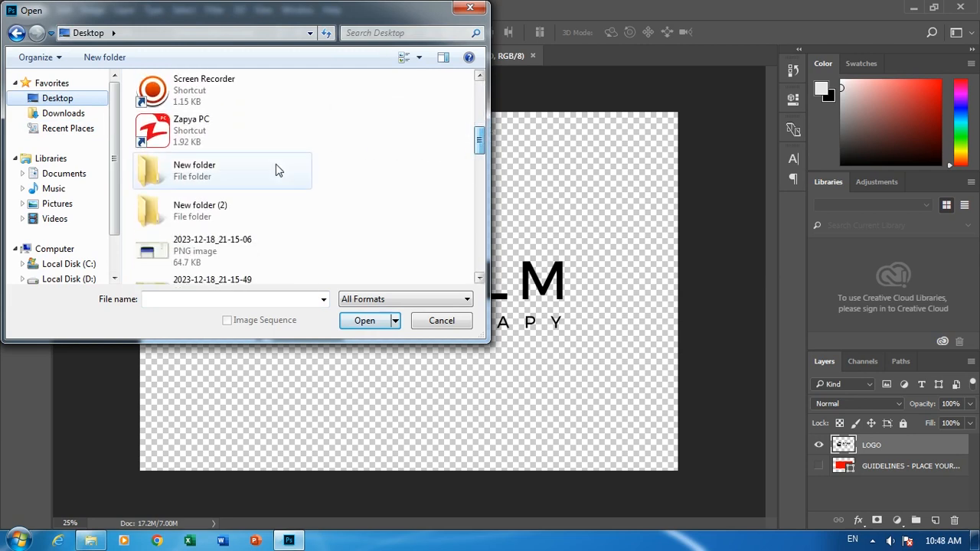
pyautogui.click(274, 168)
pyautogui.doubleClick(278, 165)
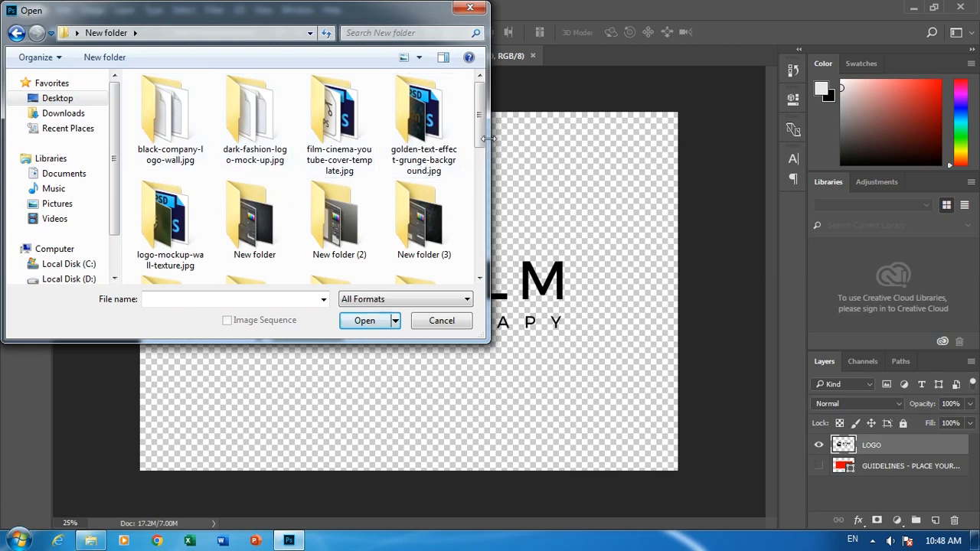
pyautogui.moveTo(481, 145); pyautogui.dragTo(487, 180)
pyautogui.scroll(-4, 488, 180)
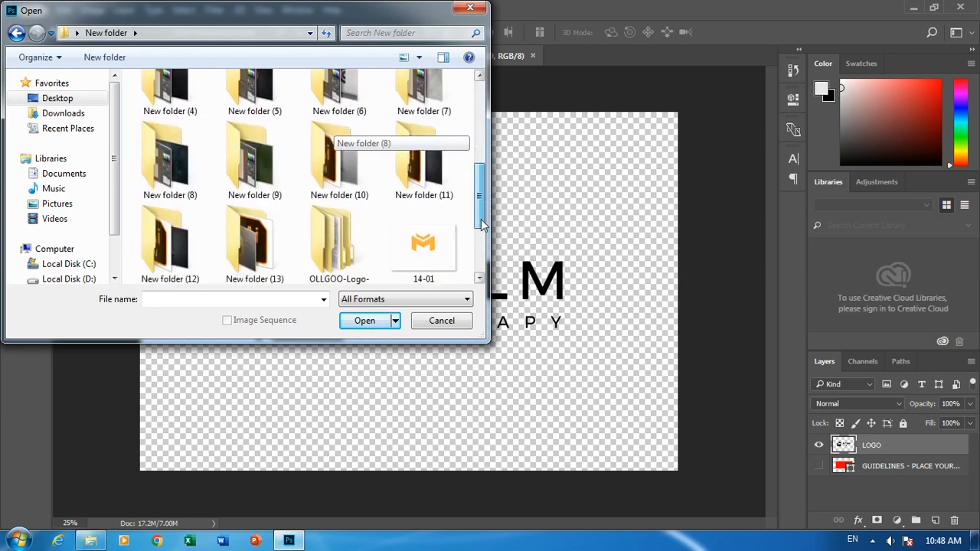
pyautogui.doubleClick(417, 185)
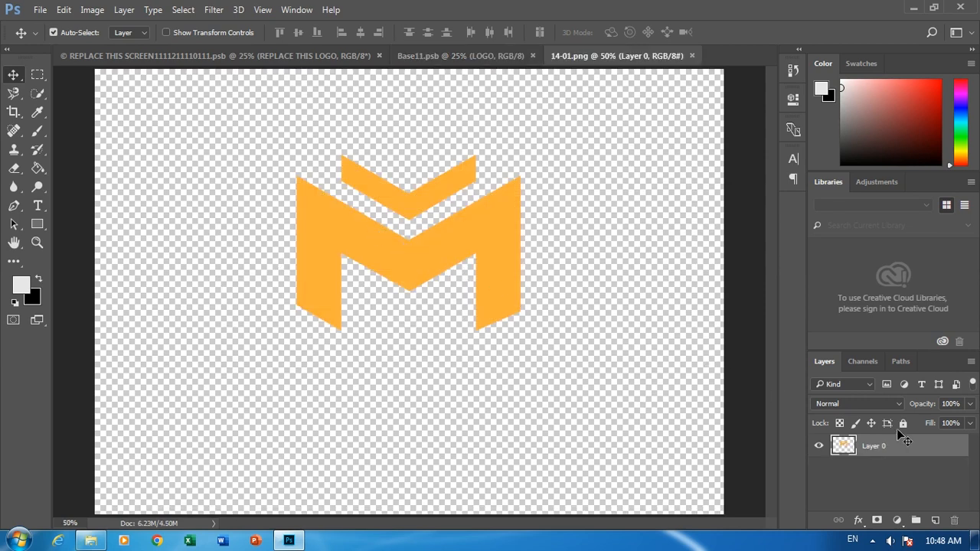
# Convert the logo layer to a smart object and copy it into the Base11.psb document.
pyautogui.rightClick(868, 443)
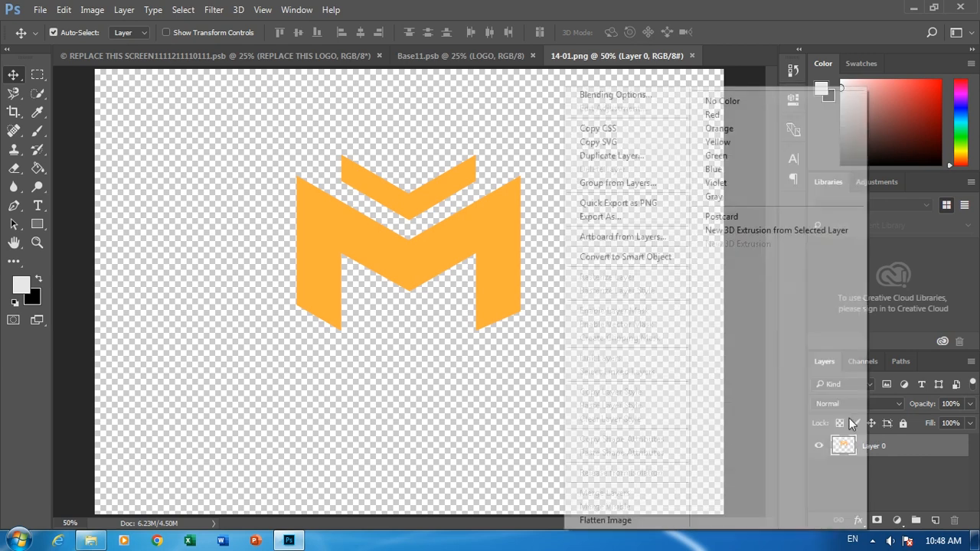
pyautogui.click(608, 259)
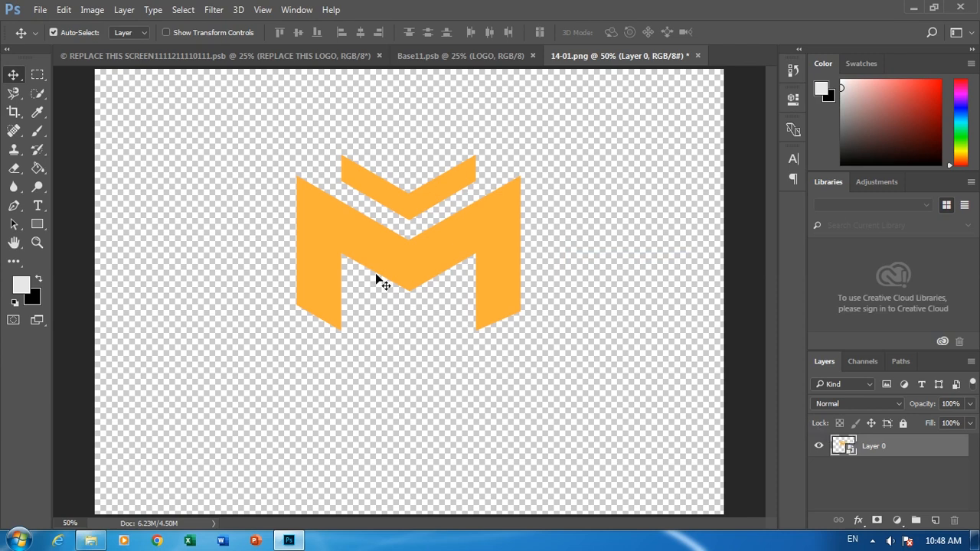
pyautogui.moveTo(411, 91); pyautogui.dragTo(428, 145)
pyautogui.moveTo(369, 261); pyautogui.dragTo(392, 294)
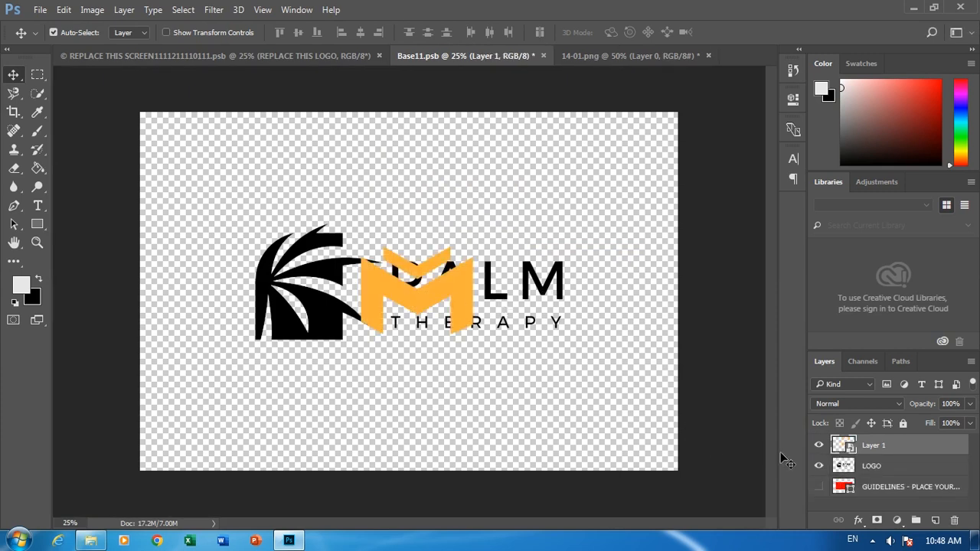
# Delete the old LOGO layer with the PALM THERAPY artwork and scale the M logo about its centre to about 70%.
pyautogui.click(879, 469)
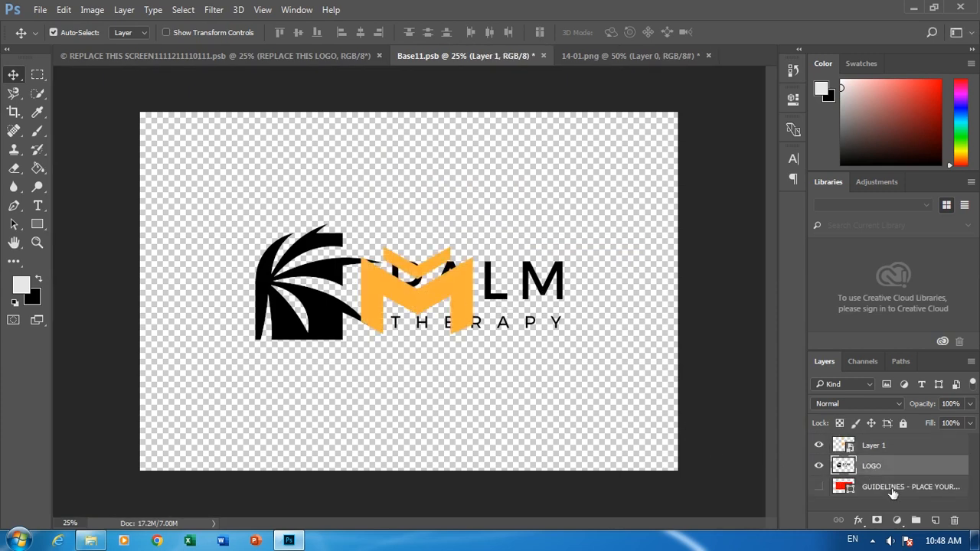
pyautogui.click(954, 521)
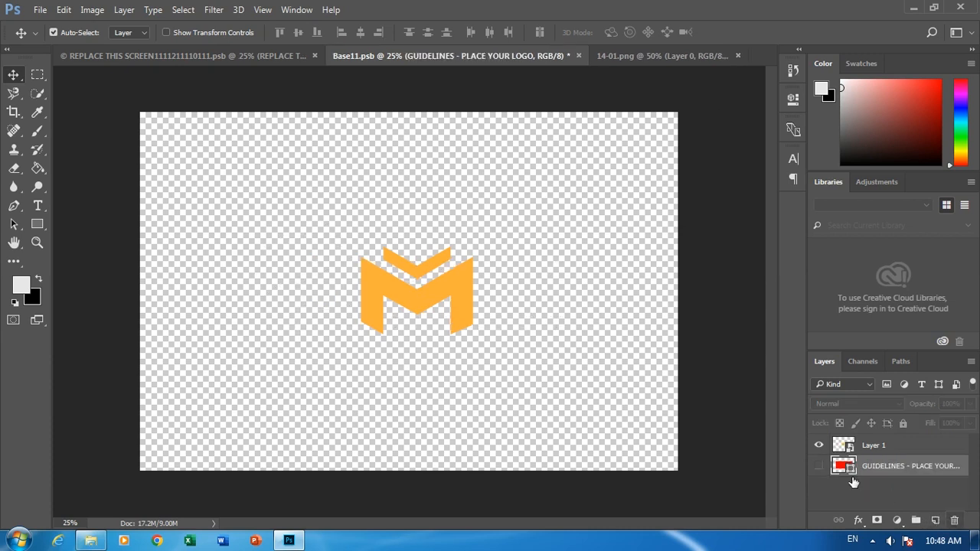
pyautogui.click(465, 306)
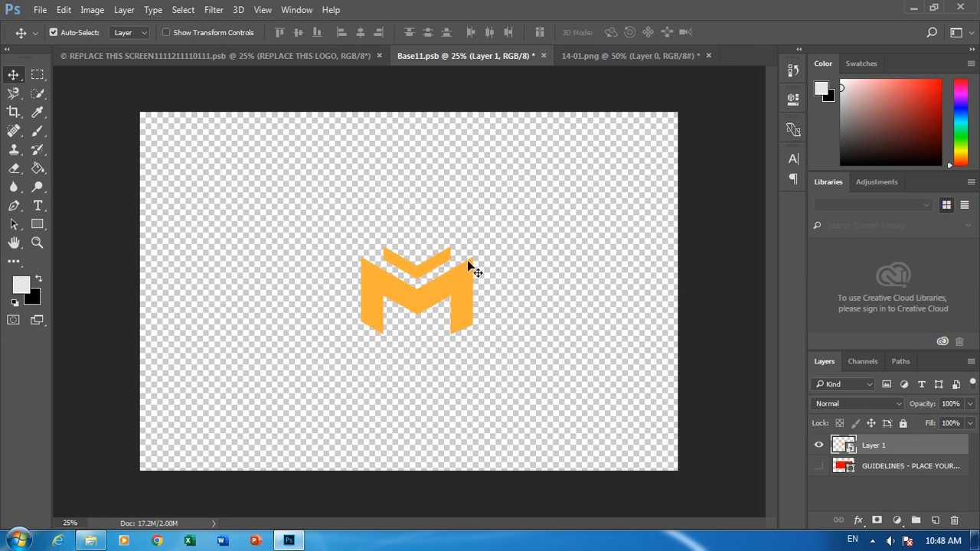
pyautogui.hotkey('ctrl', 't')
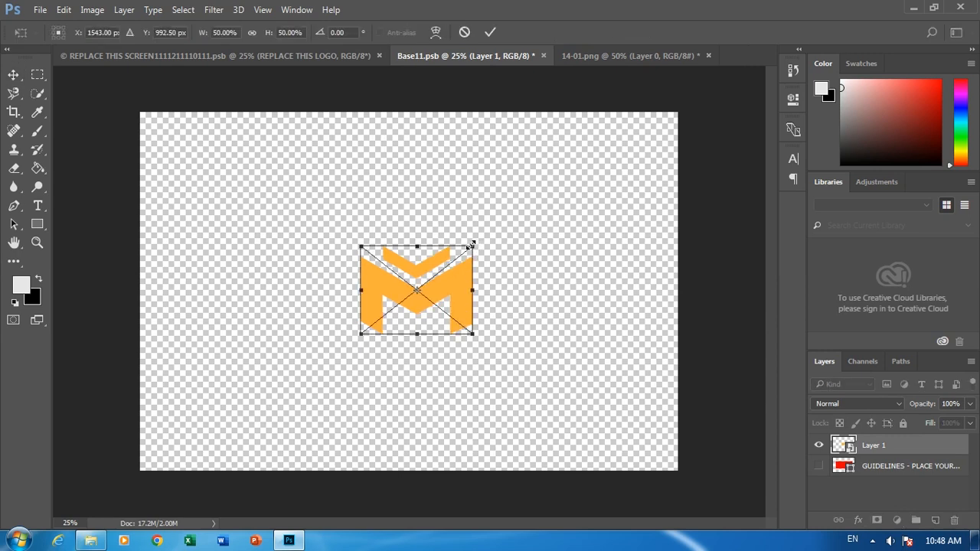
pyautogui.moveTo(480, 241); pyautogui.dragTo(496, 228)
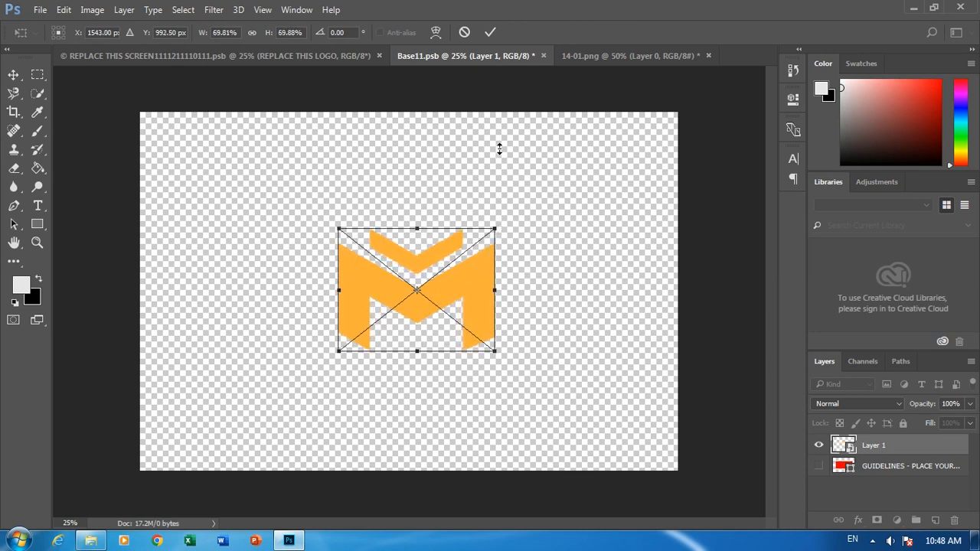
pyautogui.click(491, 32)
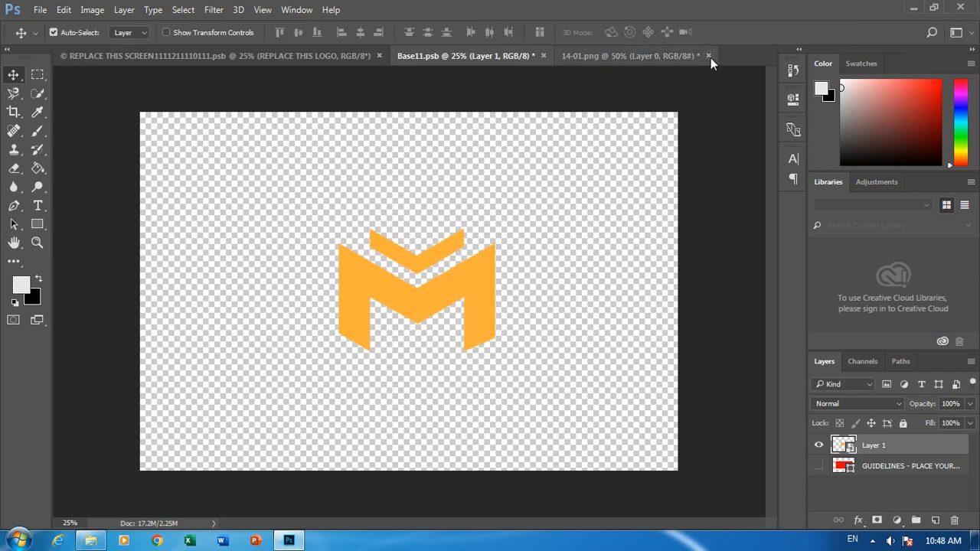
# Close 14-01.png without saving and move the M logo to the horizontal centre of the Base11.psb canvas.
pyautogui.click(708, 56)
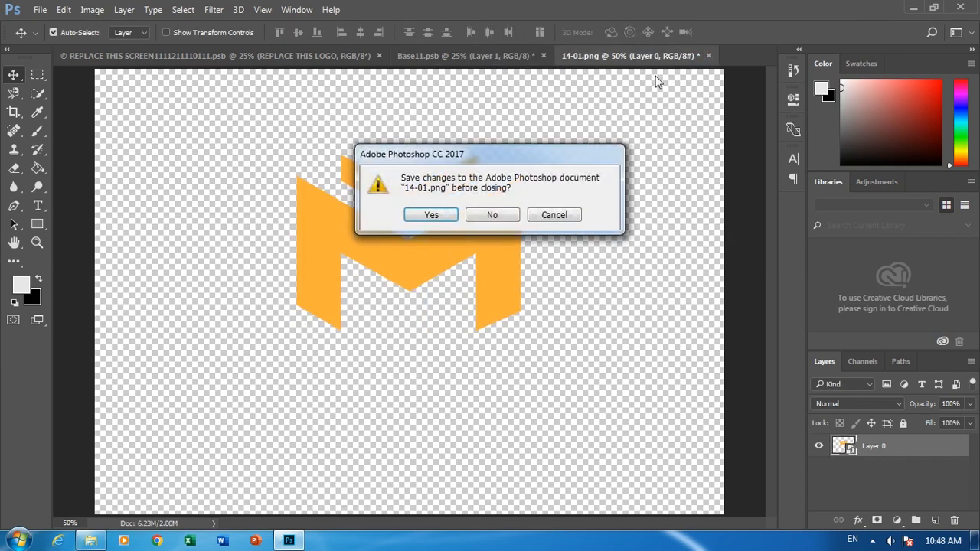
pyautogui.click(490, 217)
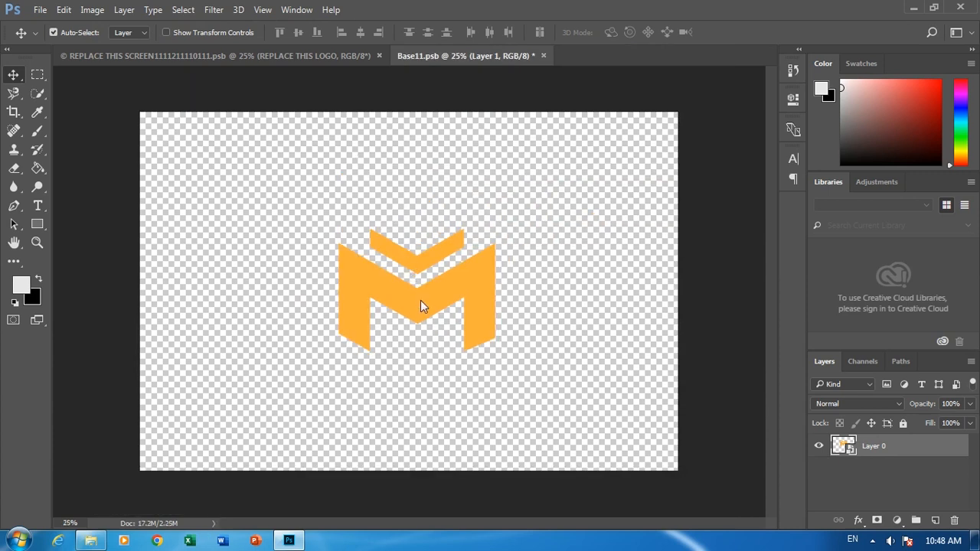
pyautogui.moveTo(420, 306); pyautogui.dragTo(416, 296)
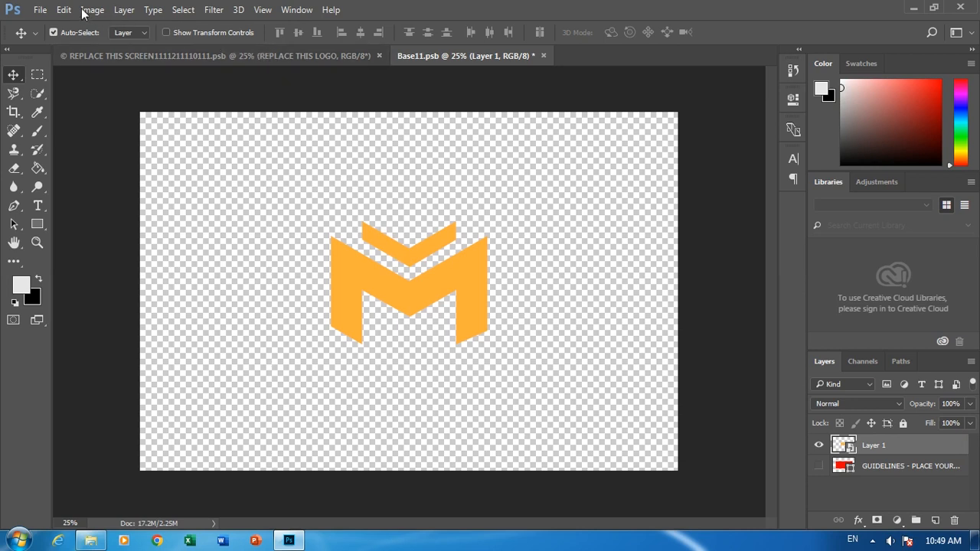
# Save Base11.psb and bring up the REPLACE THIS SCREEN wall mockup document.
pyautogui.click(40, 9)
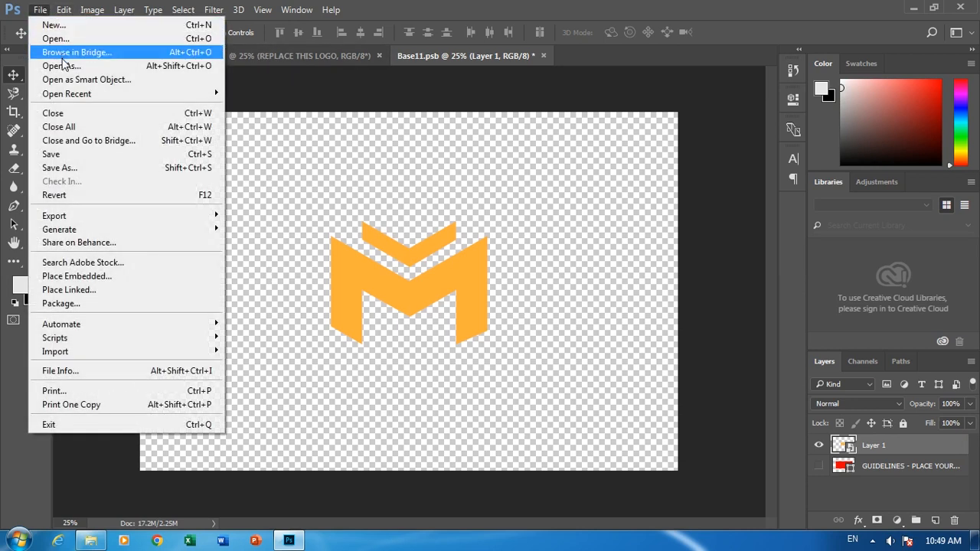
pyautogui.click(76, 154)
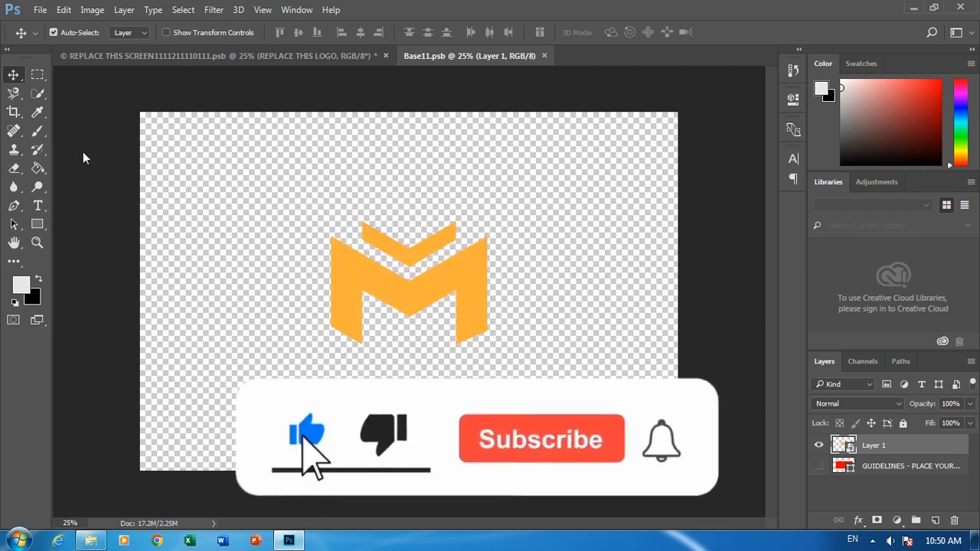
pyautogui.click(95, 59)
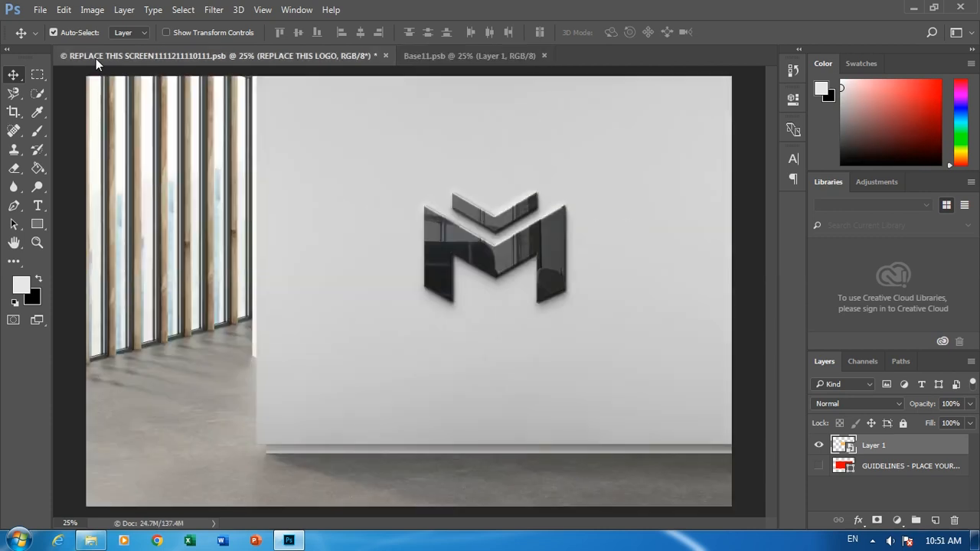